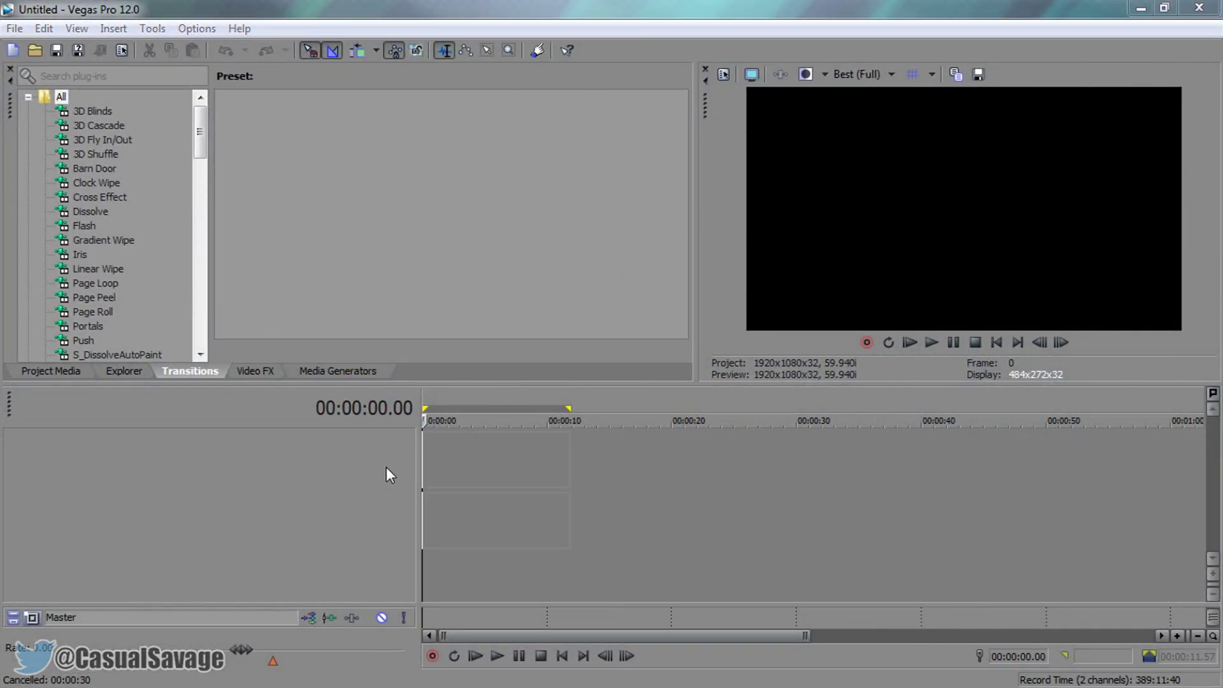
- Place the INTRO clip on the timeline and review its event properties, disabling resampling and aspect-ratio maintenance
{"action": "left_click_drag", "start_coordinate": [387, 468], "coordinate": [381, 468]}
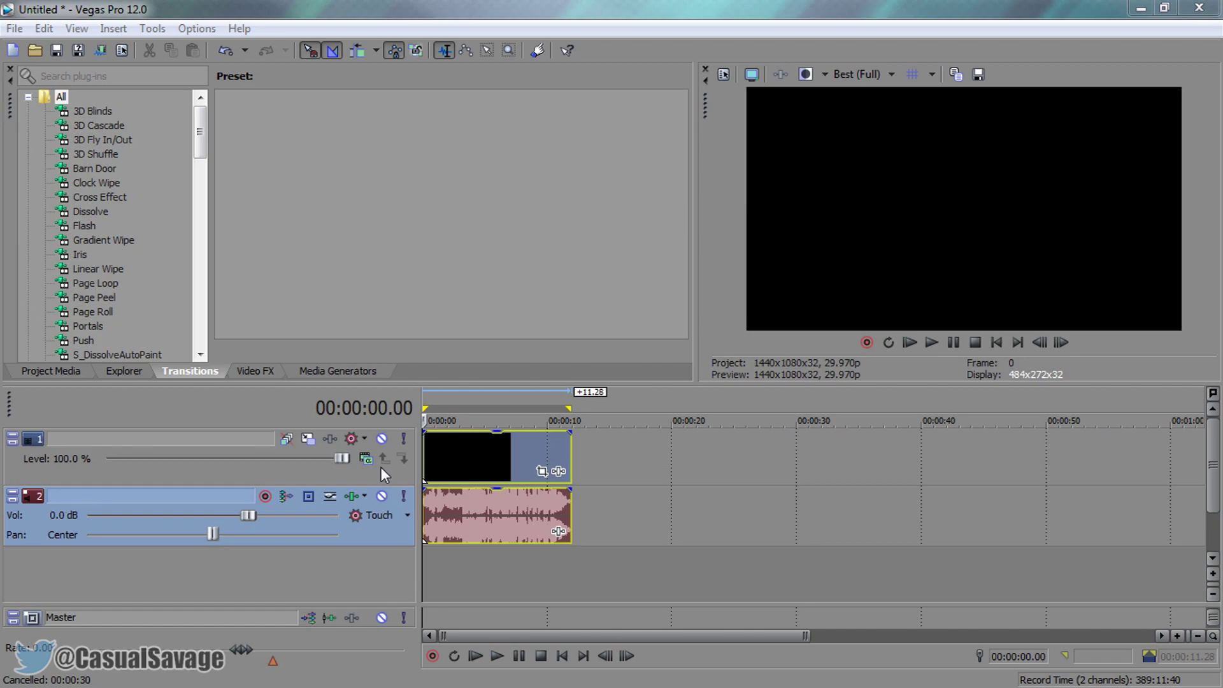
{"action": "left_click", "coordinate": [465, 463]}
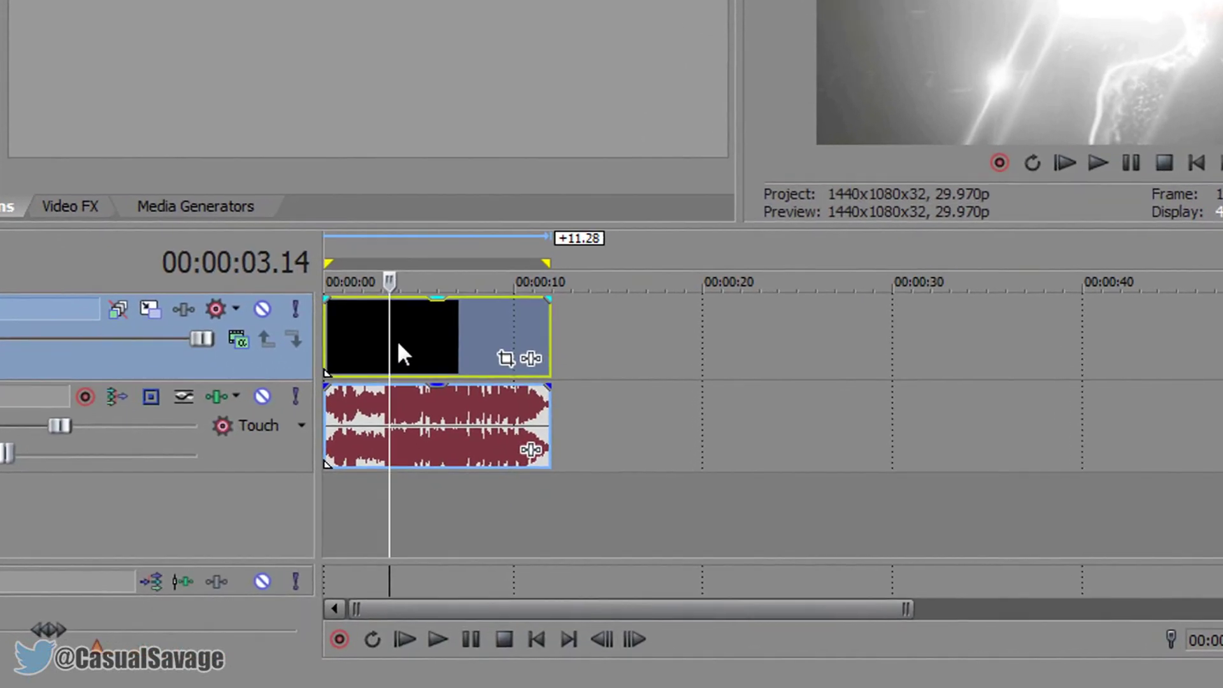
{"action": "right_click", "coordinate": [399, 346]}
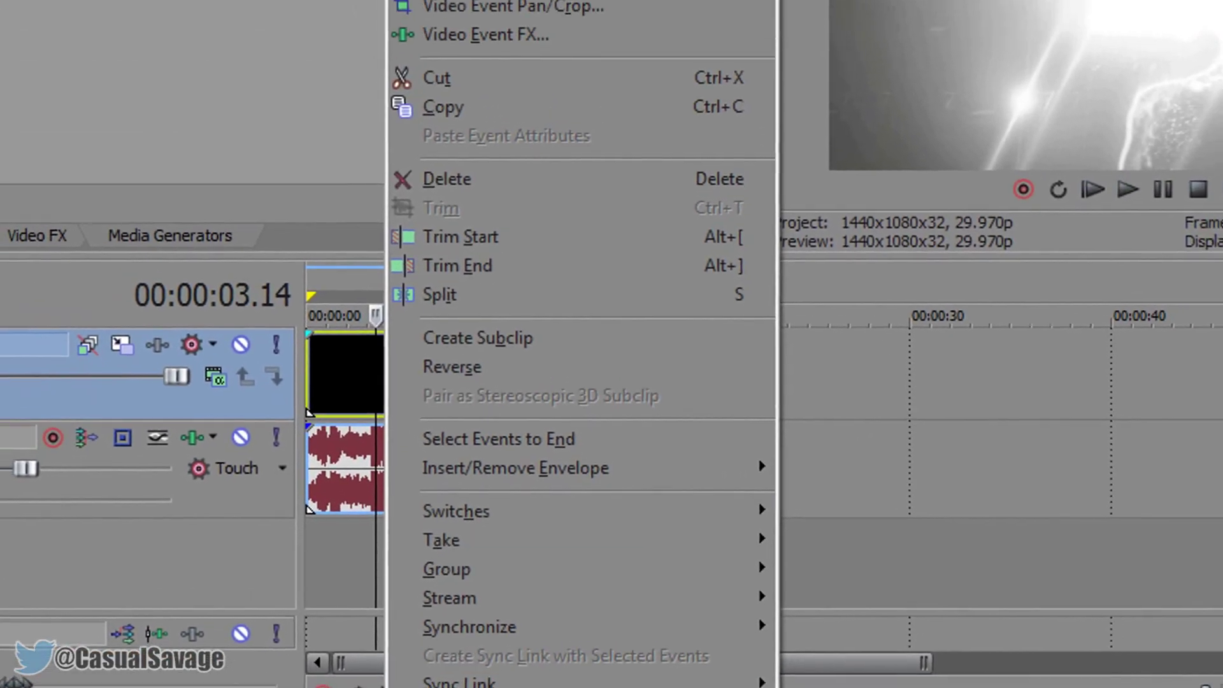
{"action": "left_click", "coordinate": [458, 686]}
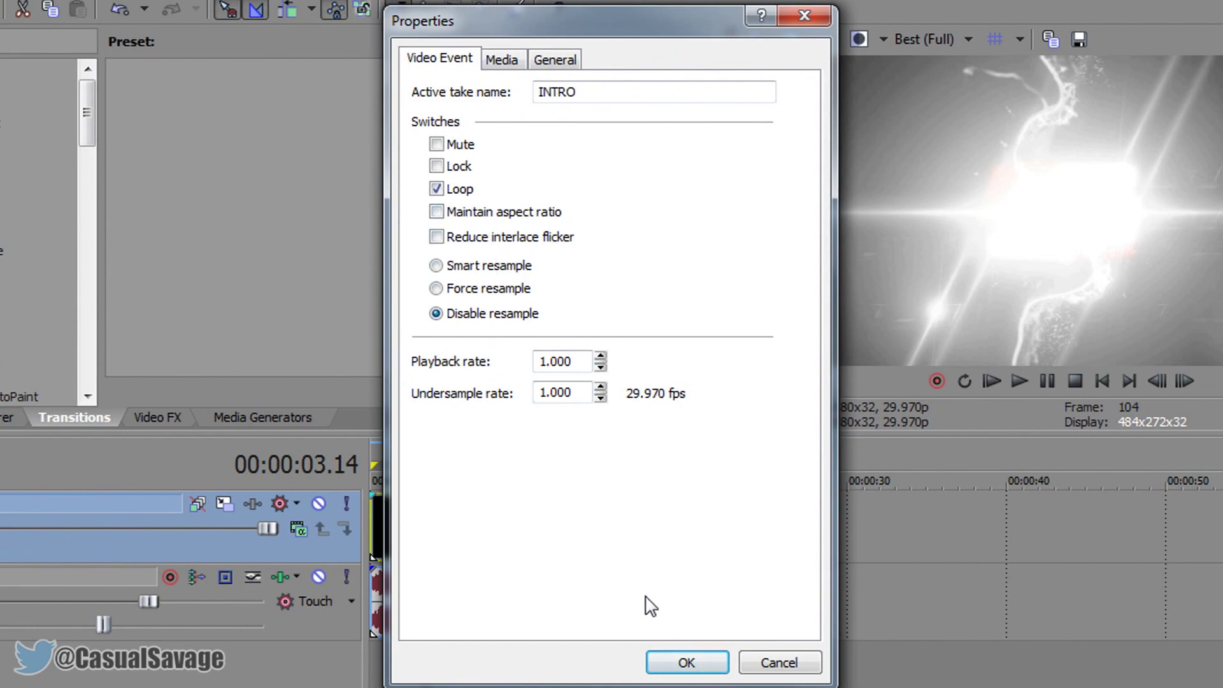
{"action": "left_click", "coordinate": [666, 656]}
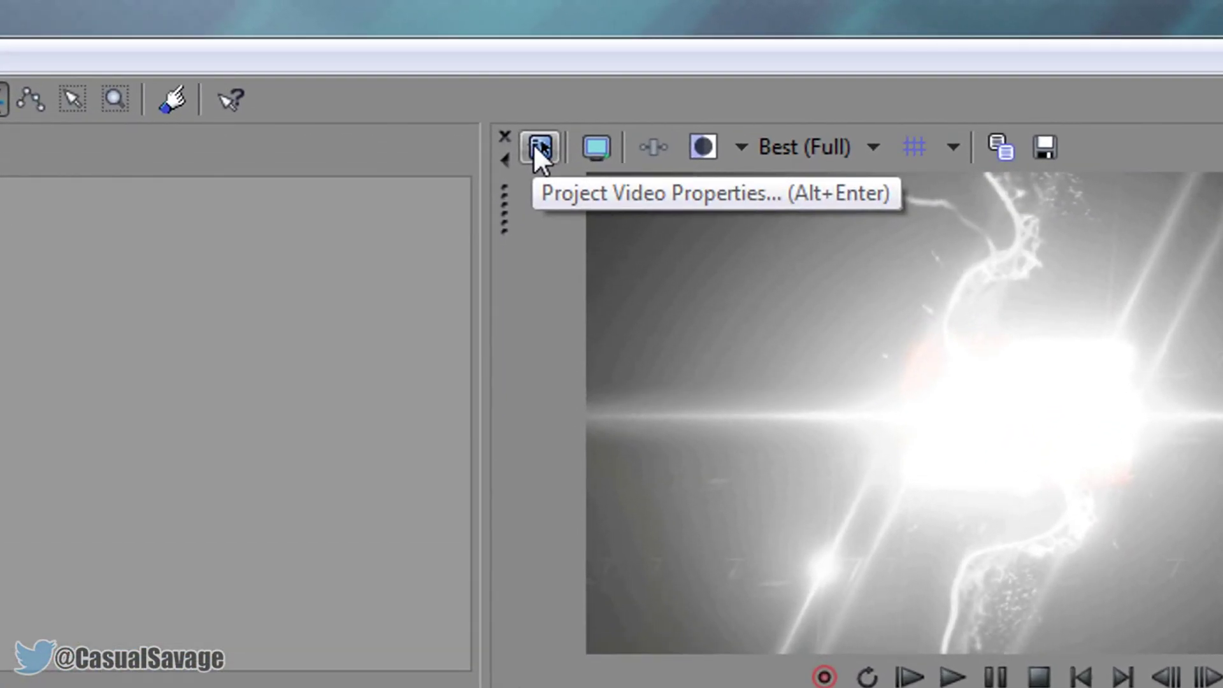
- Set project video to the HDV 1080-60i preset with frame rate 59.940 (Double NTSC), keeping Best rendering quality
{"action": "left_click", "coordinate": [537, 147]}
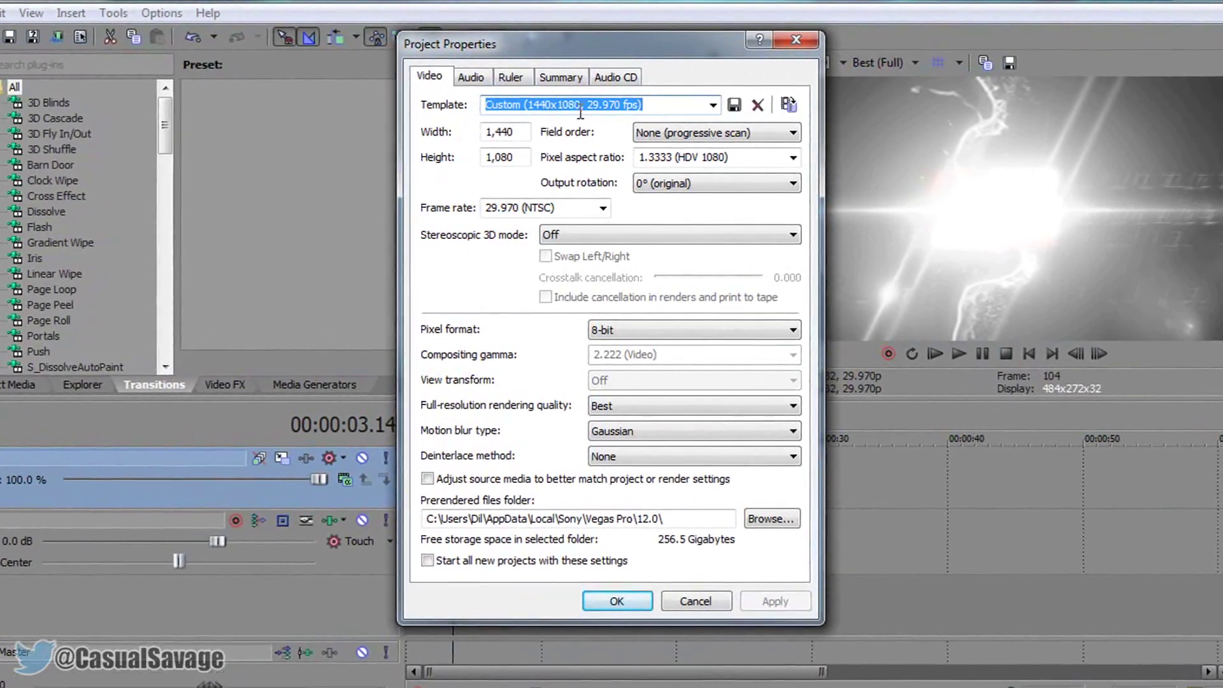
{"action": "left_click", "coordinate": [710, 107]}
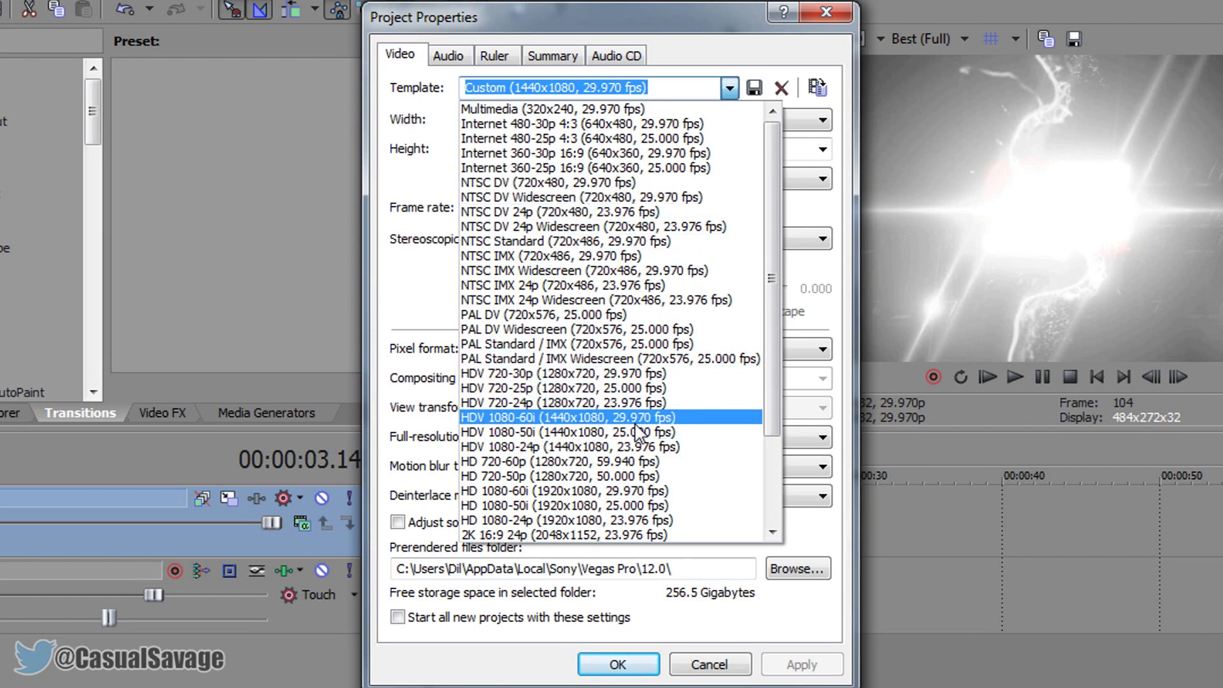
{"action": "left_click", "coordinate": [636, 424]}
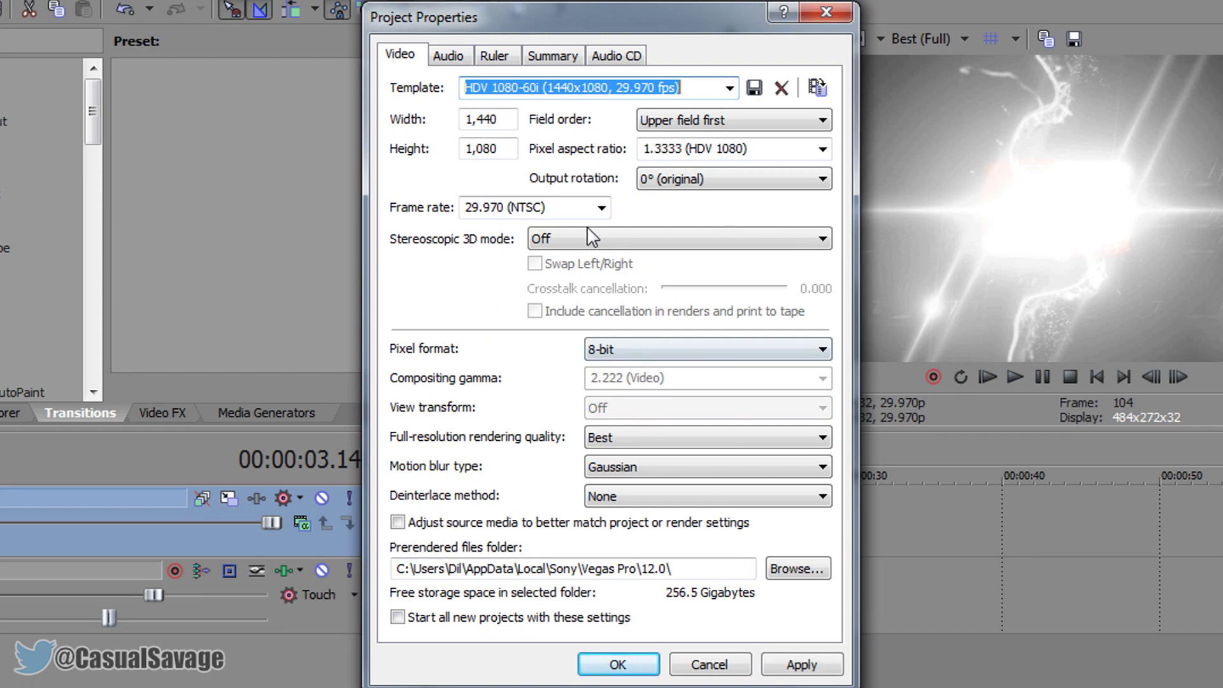
{"action": "left_click", "coordinate": [600, 208]}
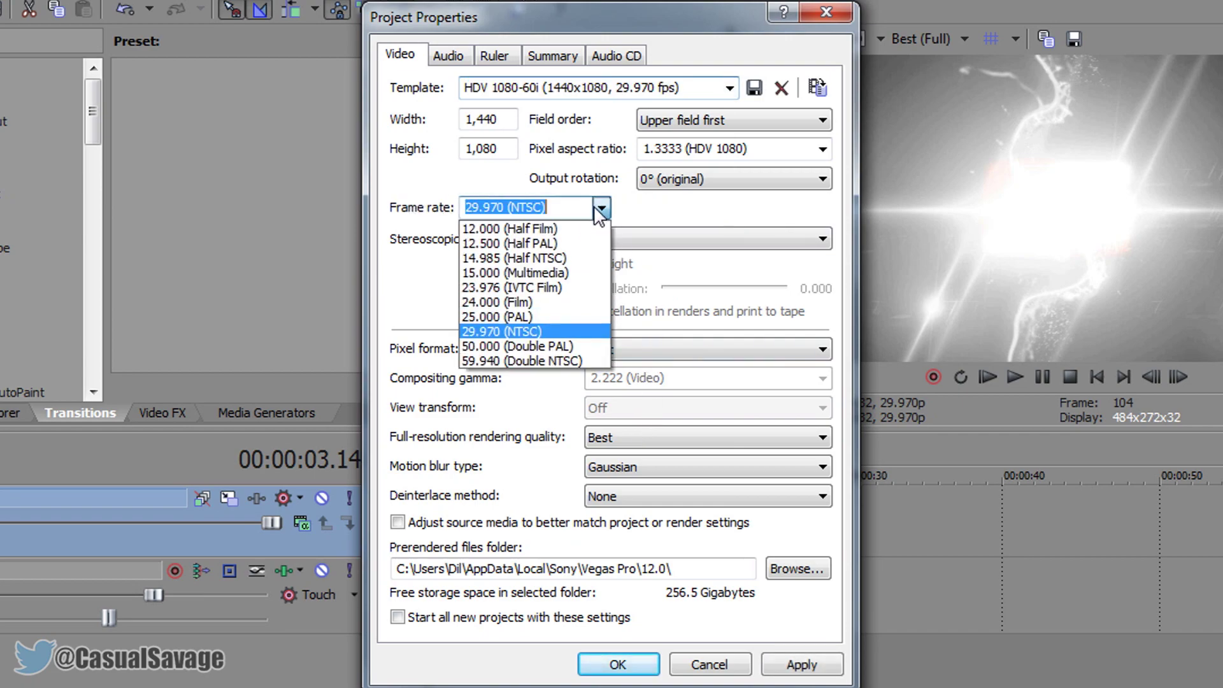
{"action": "left_click", "coordinate": [498, 362]}
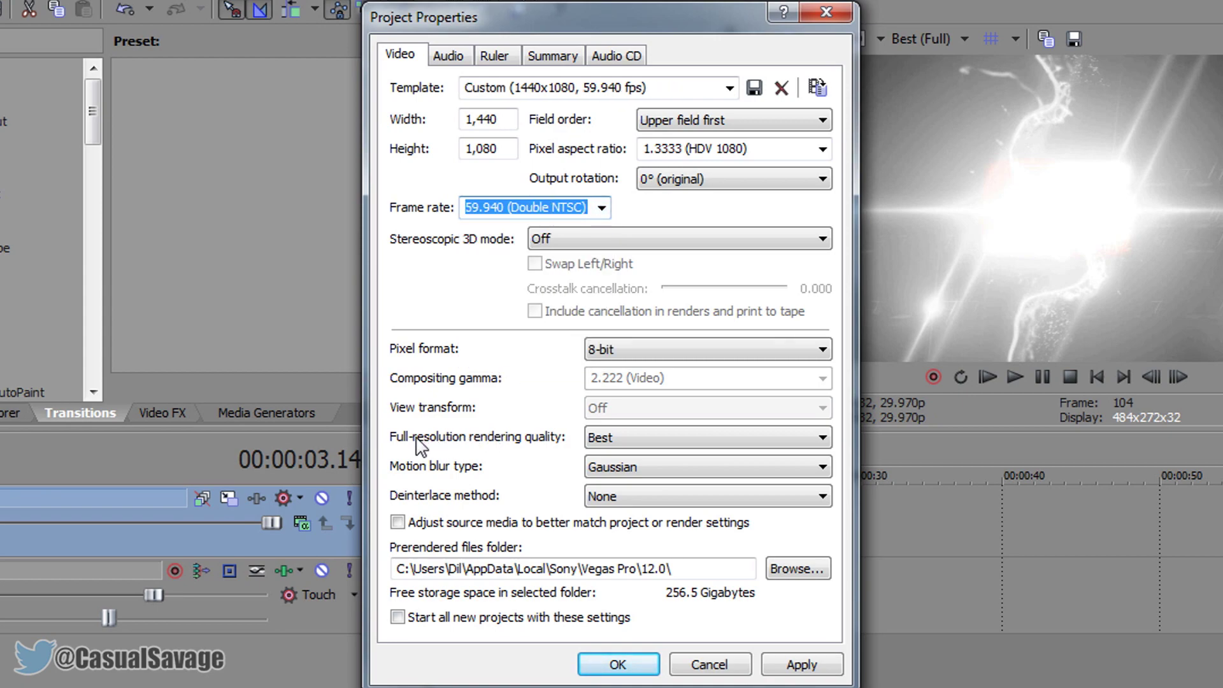
{"action": "left_click", "coordinate": [657, 451]}
{"action": "left_click", "coordinate": [641, 501]}
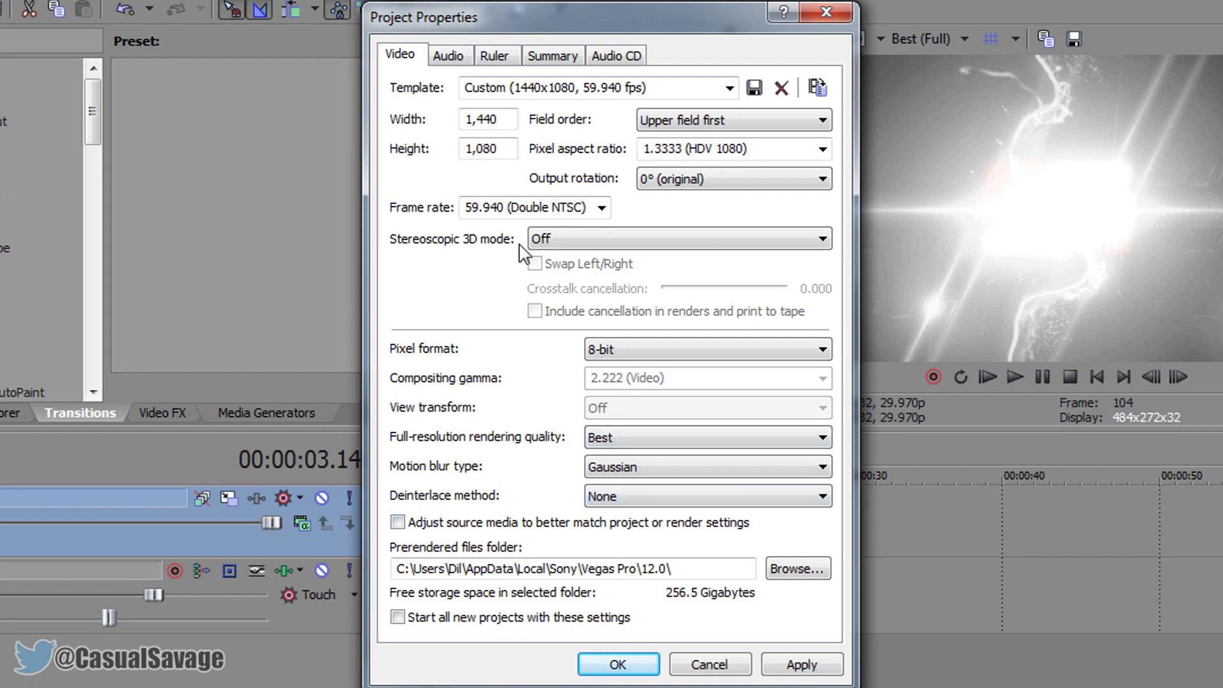
- Review the project audio settings, keeping resample quality at Best
{"action": "left_click", "coordinate": [448, 58]}
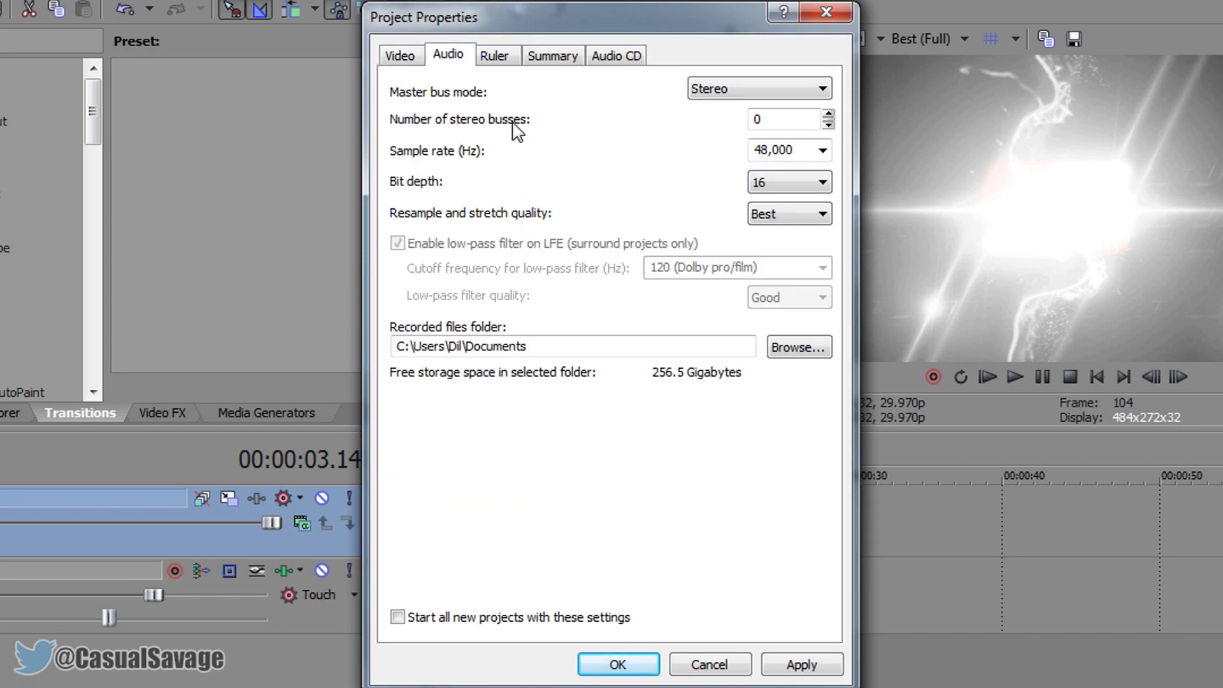
{"action": "left_click", "coordinate": [763, 221]}
{"action": "left_click", "coordinate": [785, 257]}
{"action": "left_click", "coordinate": [400, 59]}
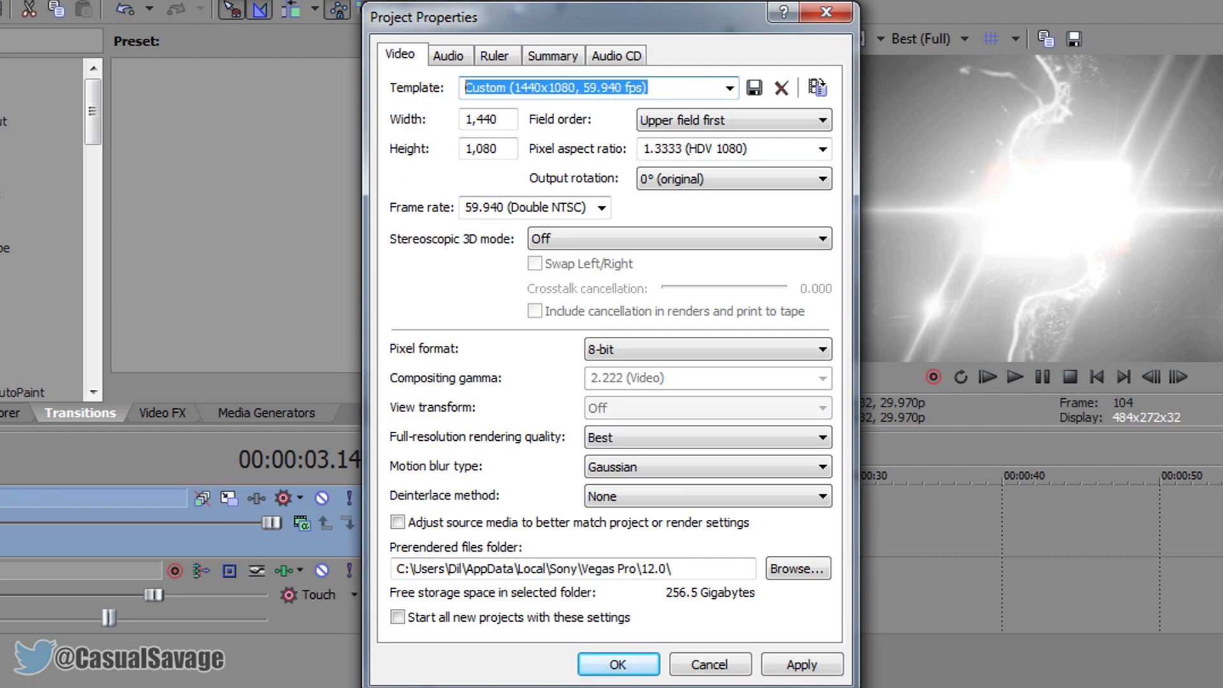
{"action": "type", "text": "60fps 1080 youtube"}
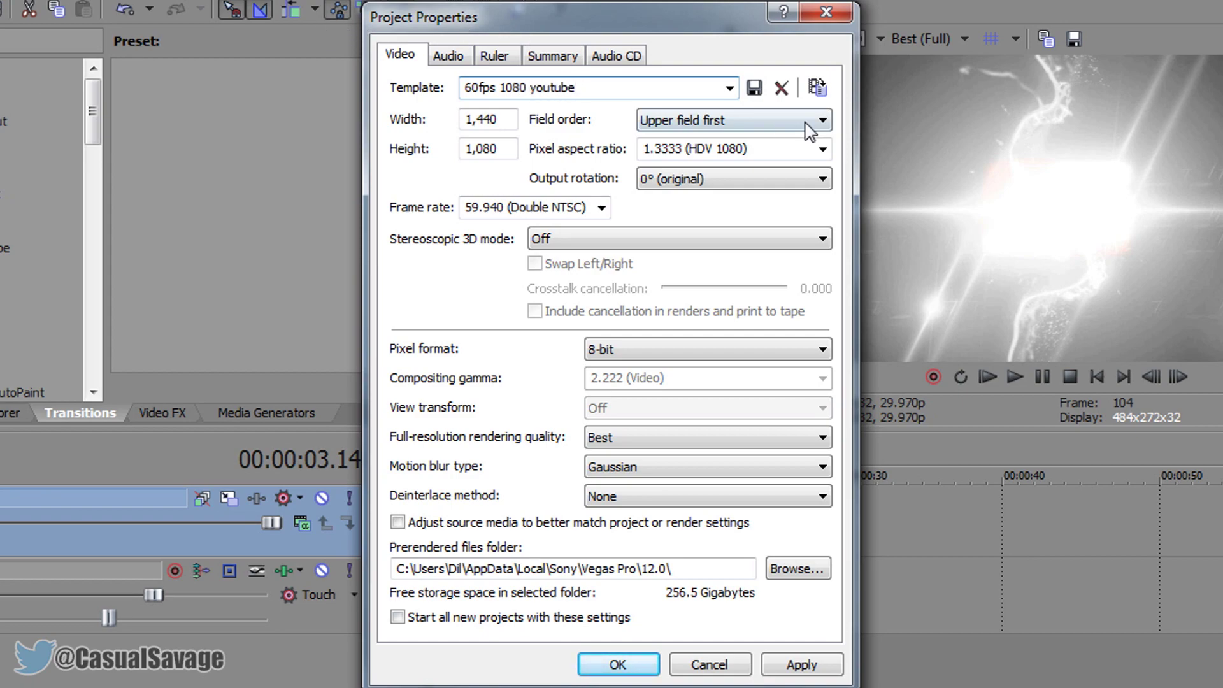
- Save the settings as template '60fps 1080 youtube', select it and apply it to the project
{"action": "left_click", "coordinate": [754, 88]}
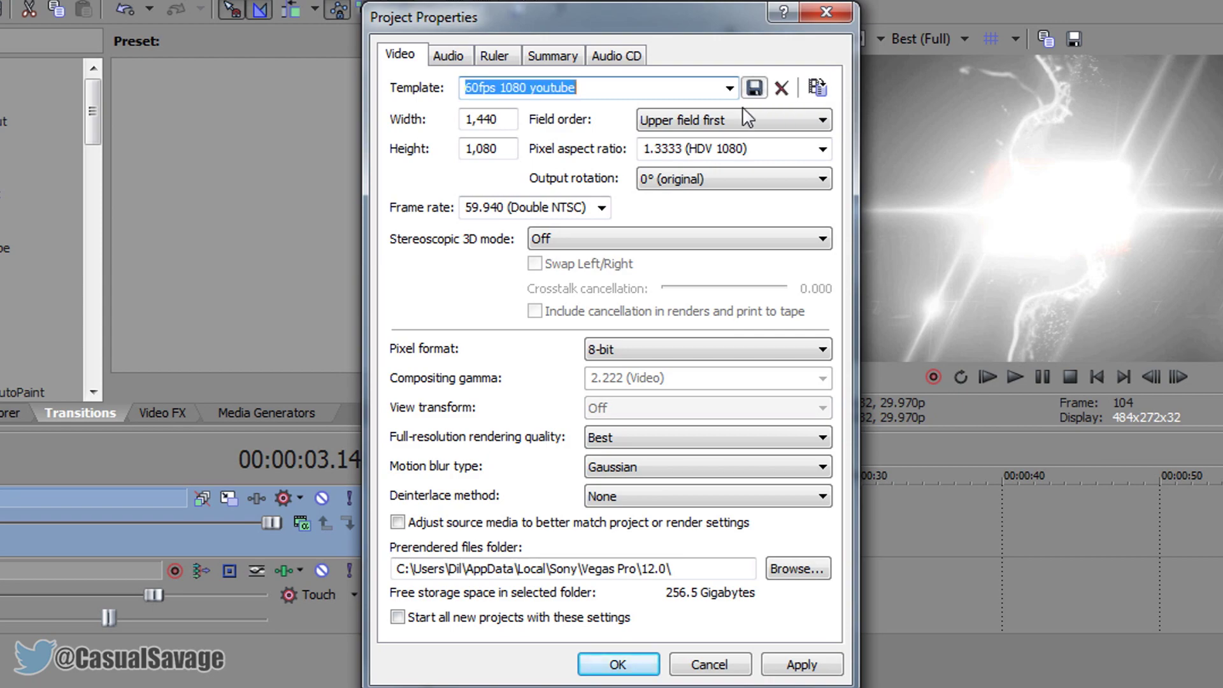
{"action": "left_click", "coordinate": [730, 88]}
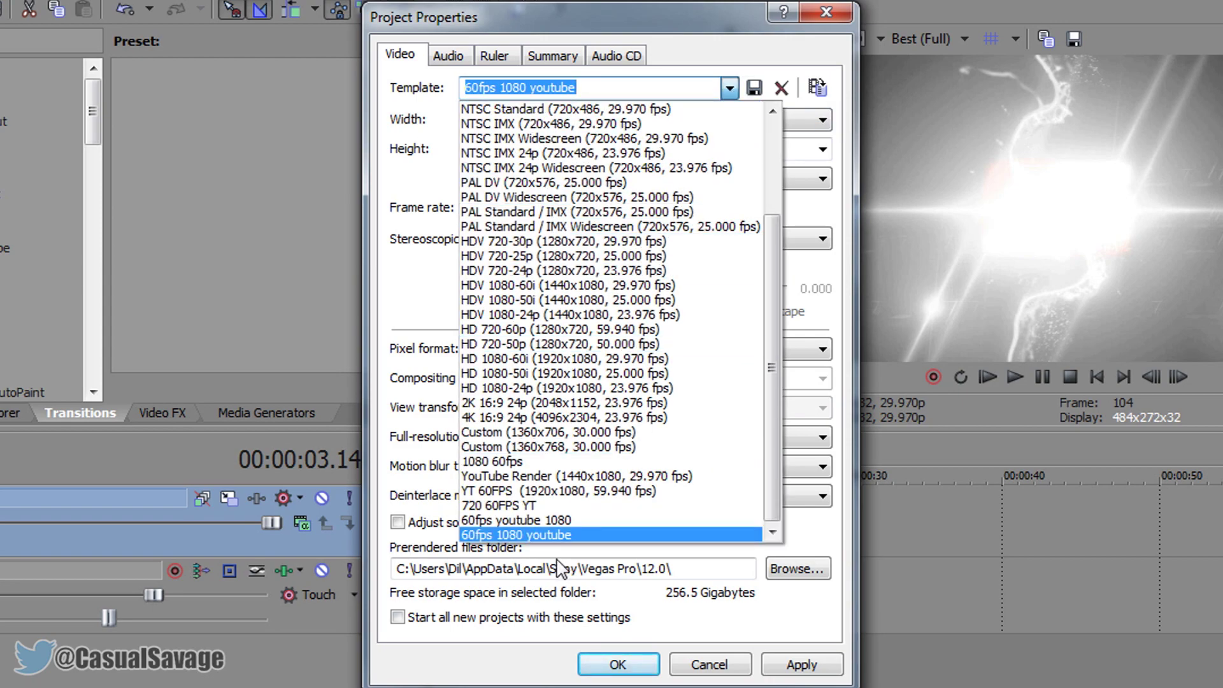
{"action": "left_click", "coordinate": [532, 535]}
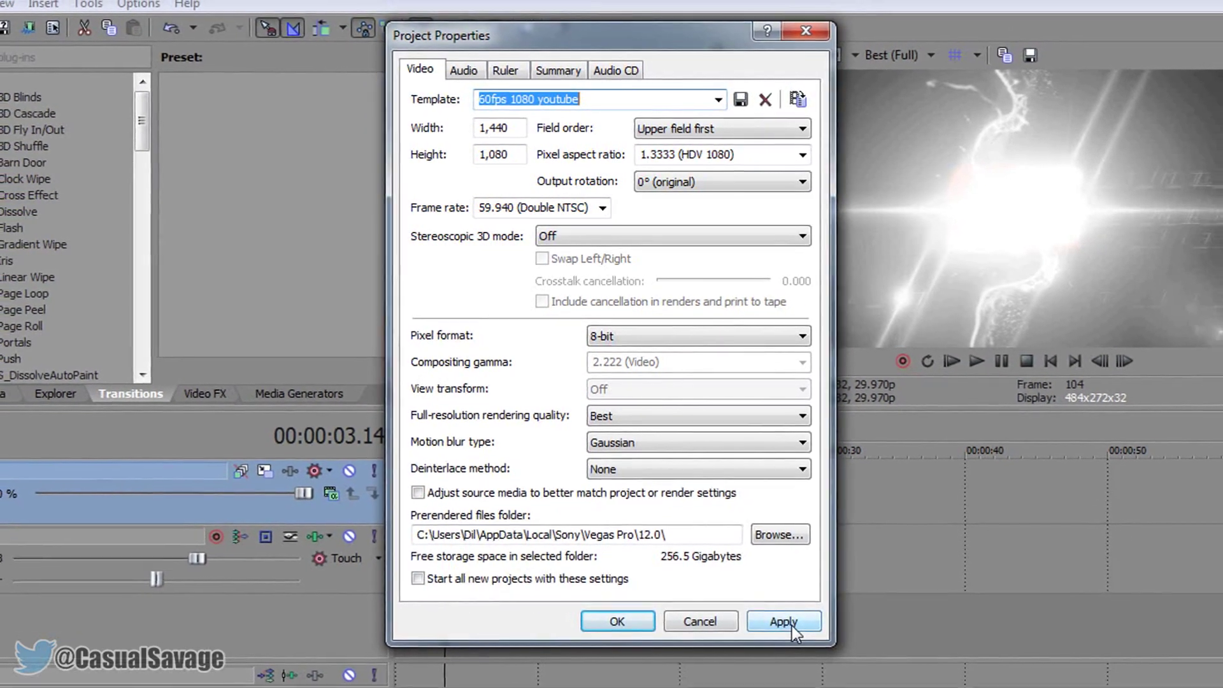
{"action": "left_click", "coordinate": [792, 626]}
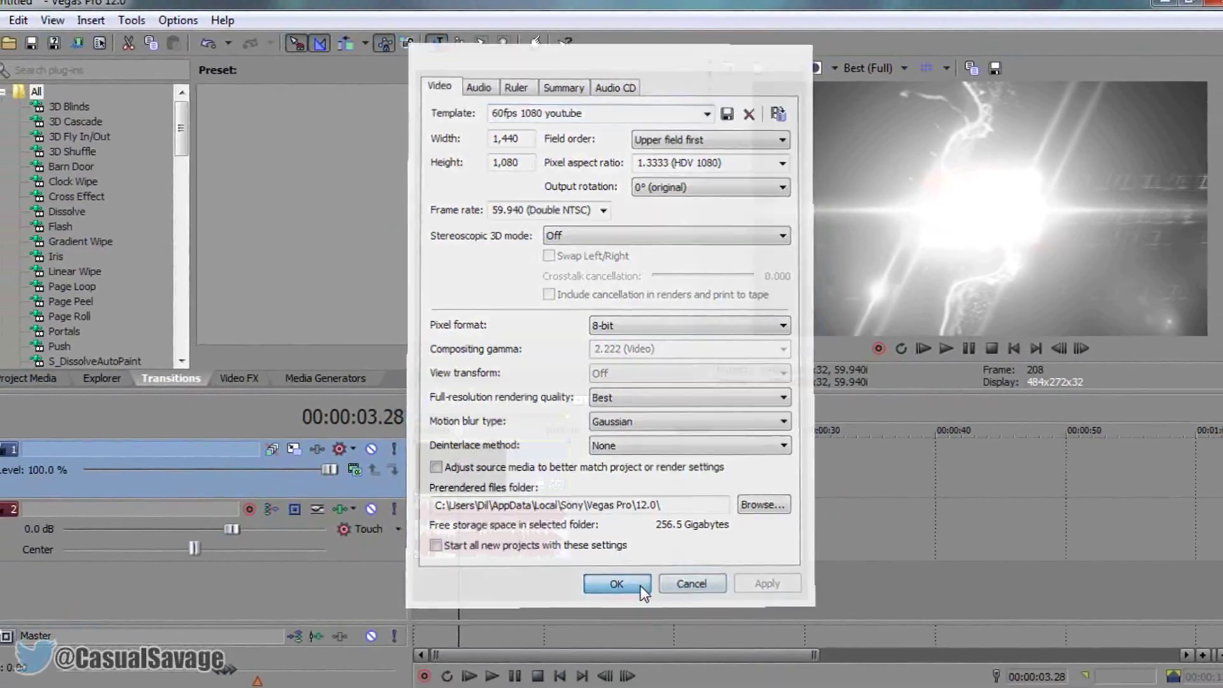
{"action": "left_click", "coordinate": [639, 598]}
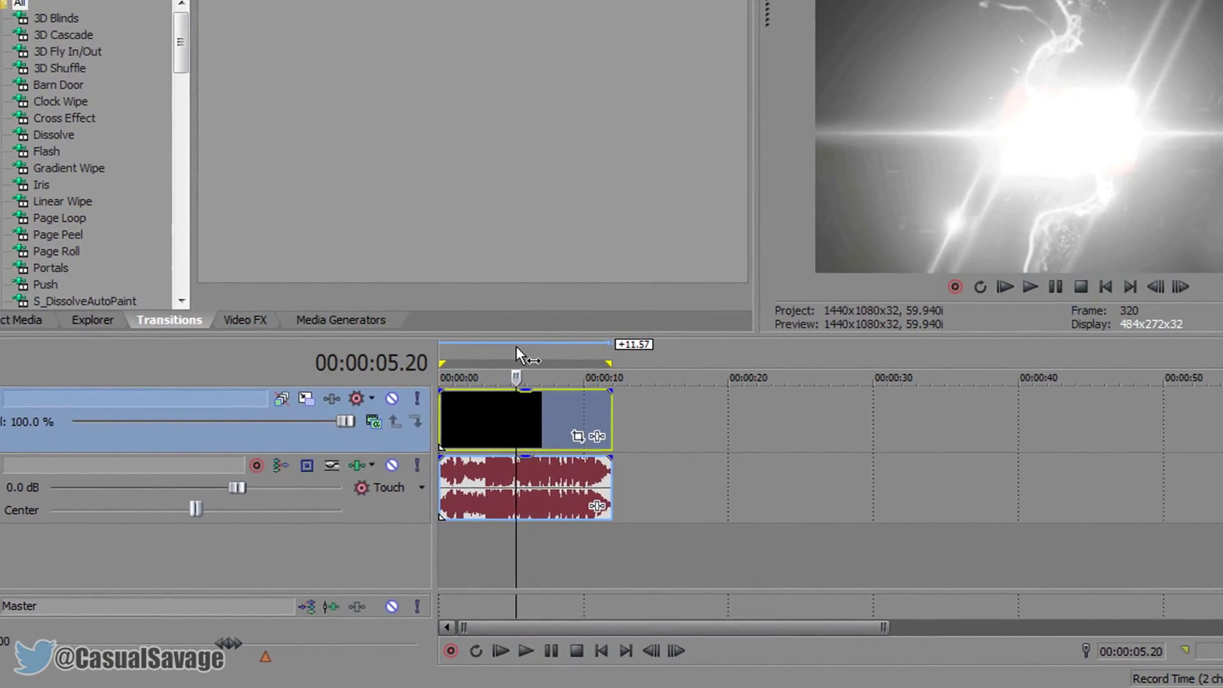
- Set the loop region to span the full 11.57-second intro clip as the render range
{"action": "left_click_drag", "start_coordinate": [516, 346], "coordinate": [457, 334]}
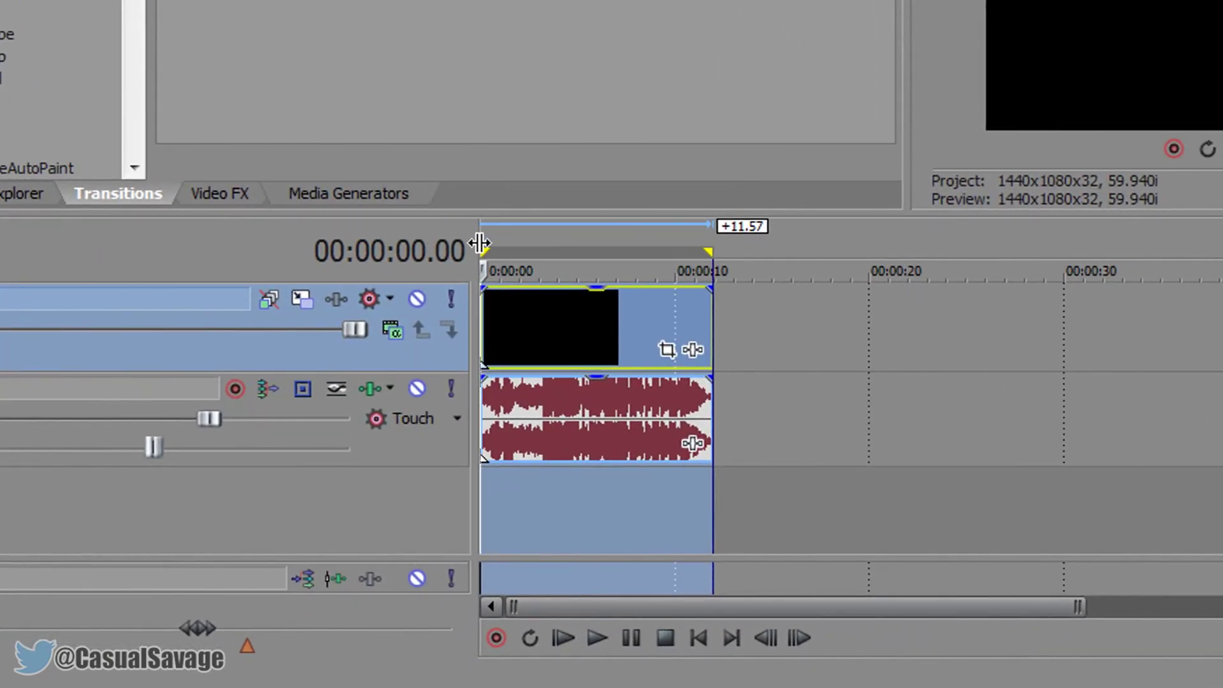
{"action": "mouse_move", "coordinate": [482, 247]}
{"action": "left_mouse_down"}
{"action": "mouse_move", "coordinate": [541, 250]}
{"action": "mouse_move", "coordinate": [504, 245]}
{"action": "left_mouse_up"}
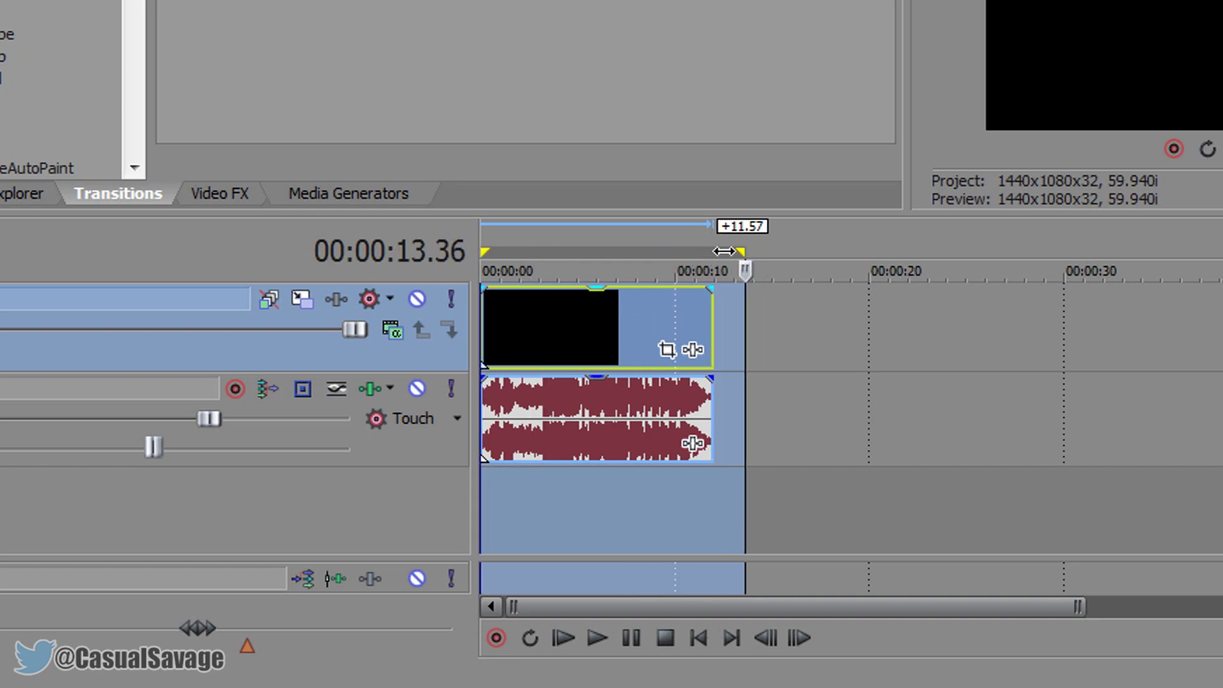
{"action": "left_click_drag", "start_coordinate": [743, 271], "coordinate": [712, 270]}
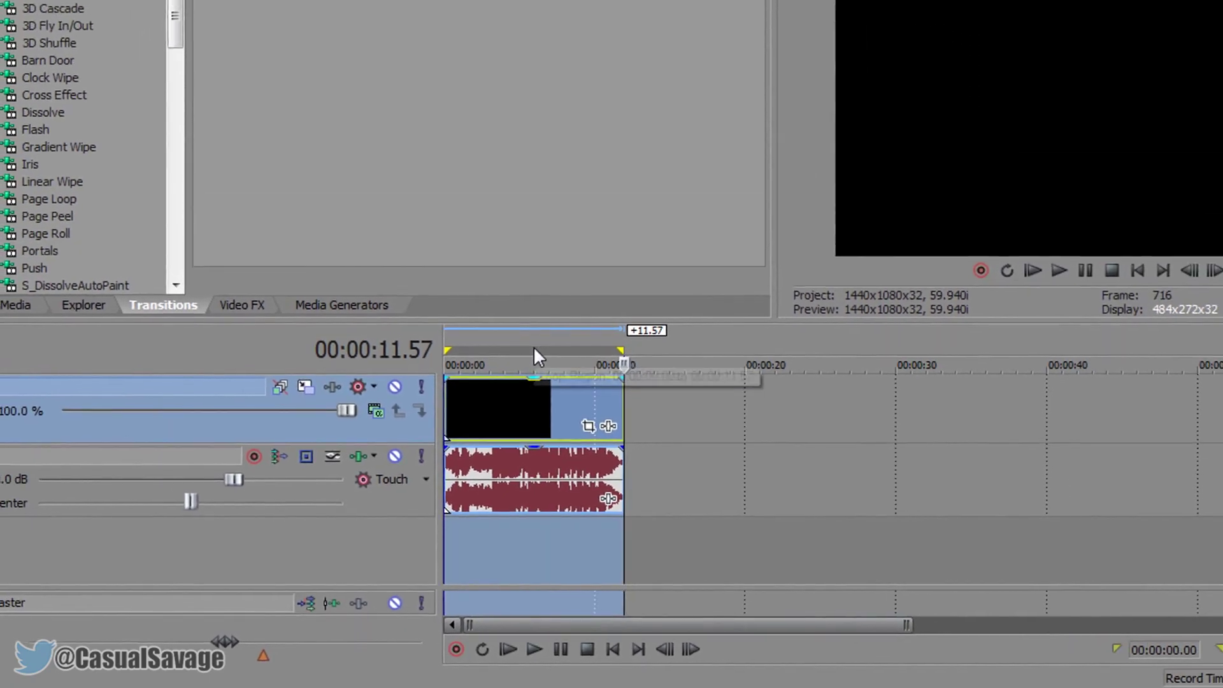
- Start Render As with the 8 Mbps HD 1080-30p WMV preset and begin customizing it
{"action": "left_click", "coordinate": [14, 28]}
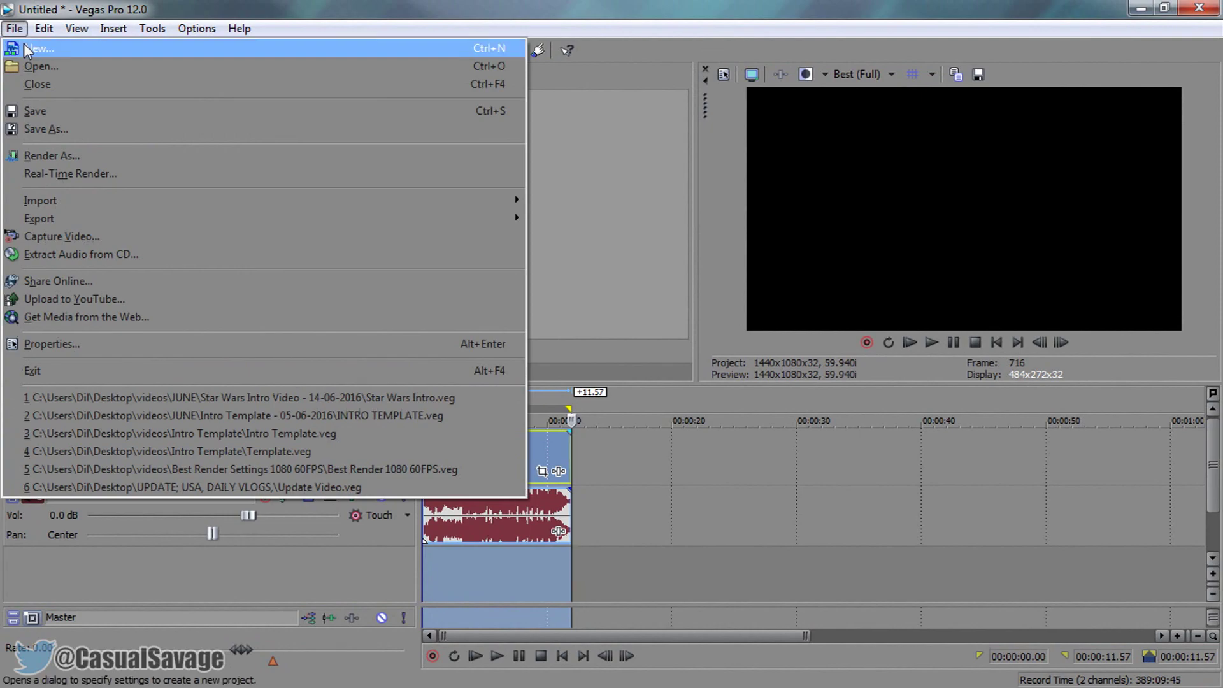
{"action": "left_click", "coordinate": [65, 150]}
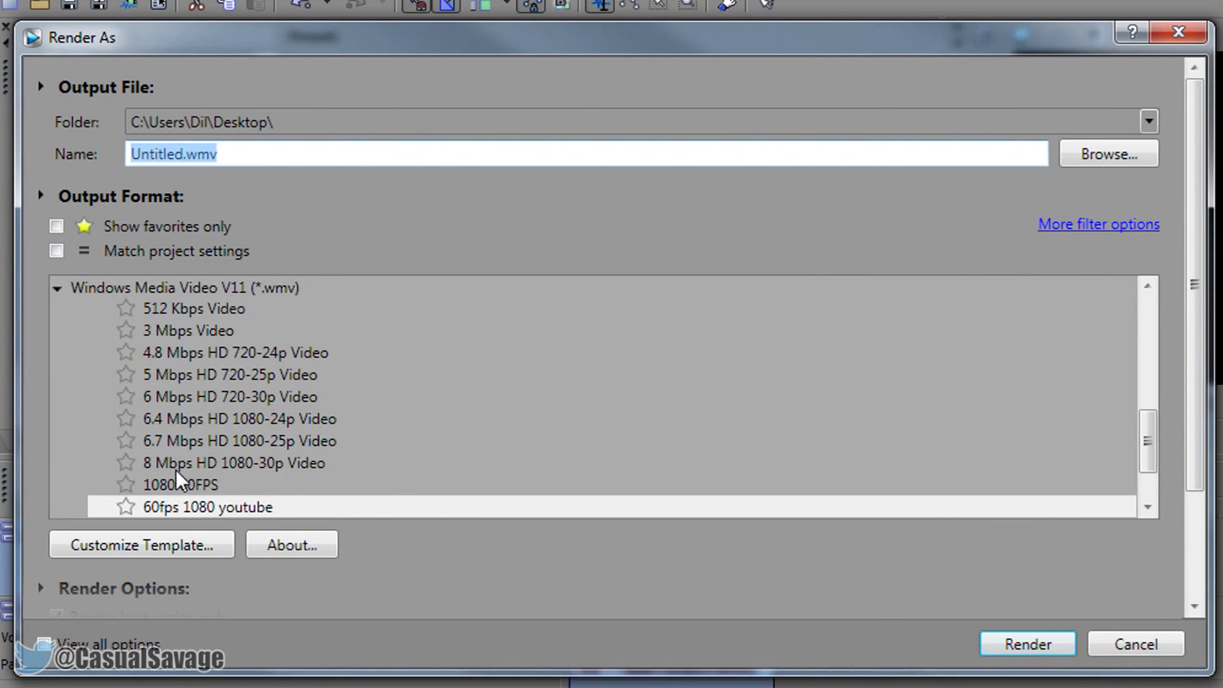
{"action": "left_click", "coordinate": [180, 467]}
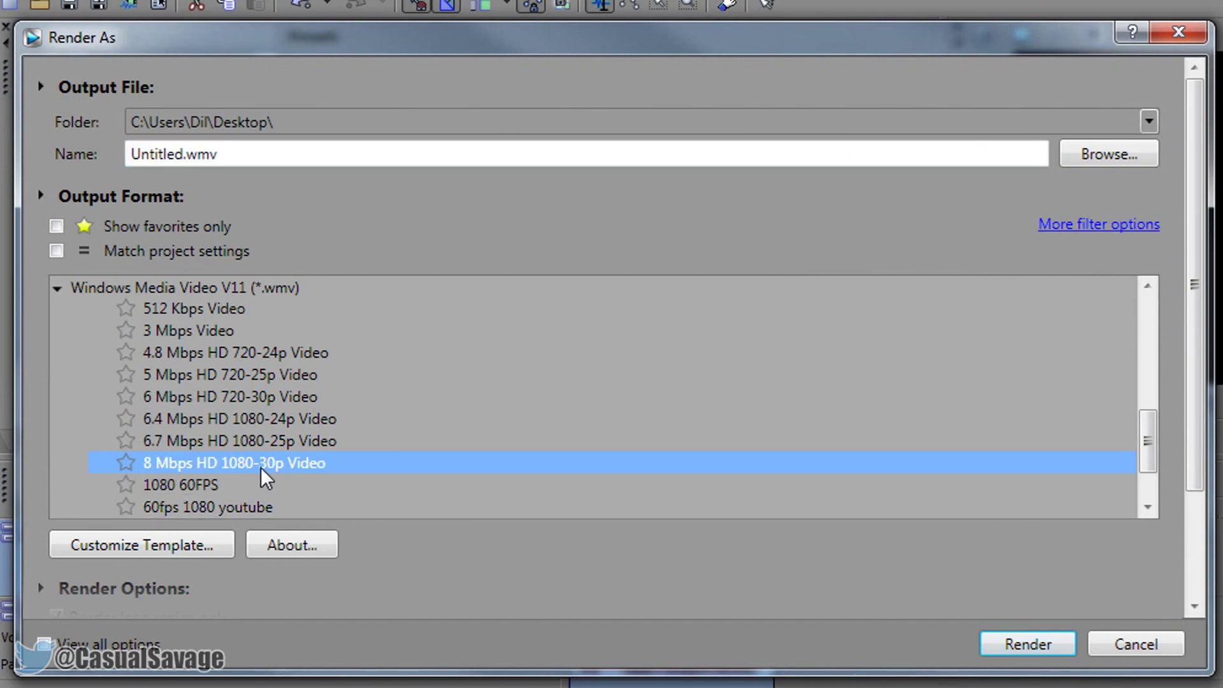
{"action": "left_click", "coordinate": [179, 552]}
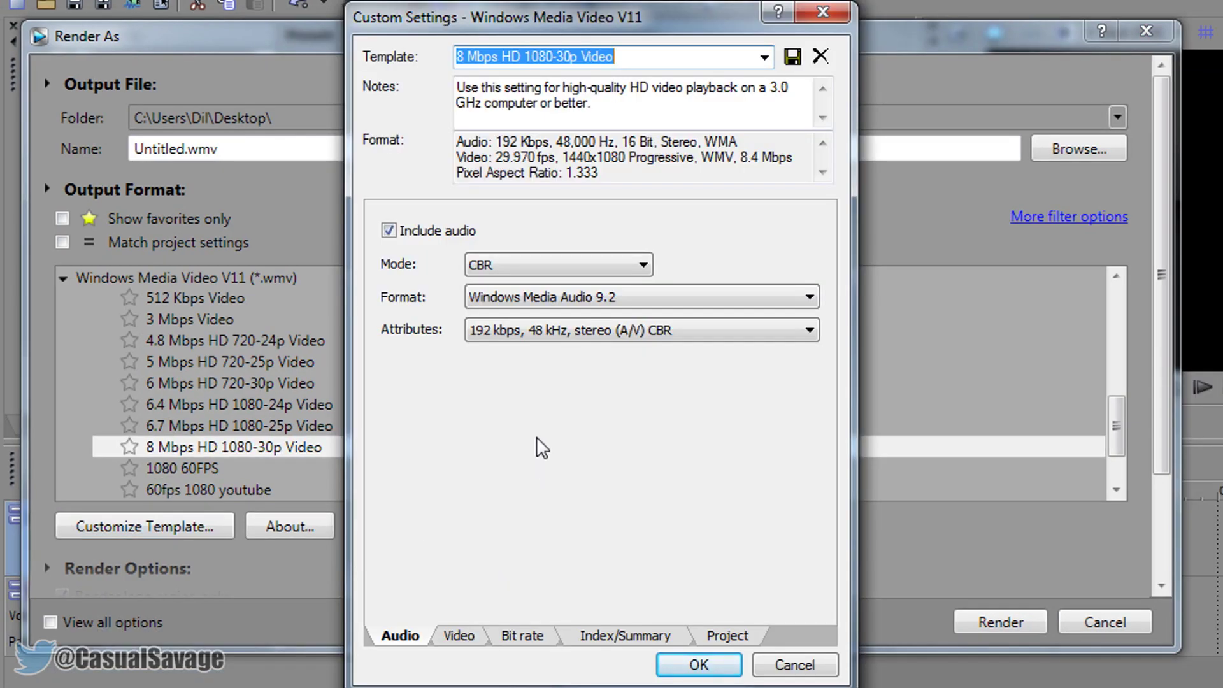
- Set the render template video to smoothness 100 and 59.94 fps, with Best rendering quality
{"action": "left_click", "coordinate": [457, 637]}
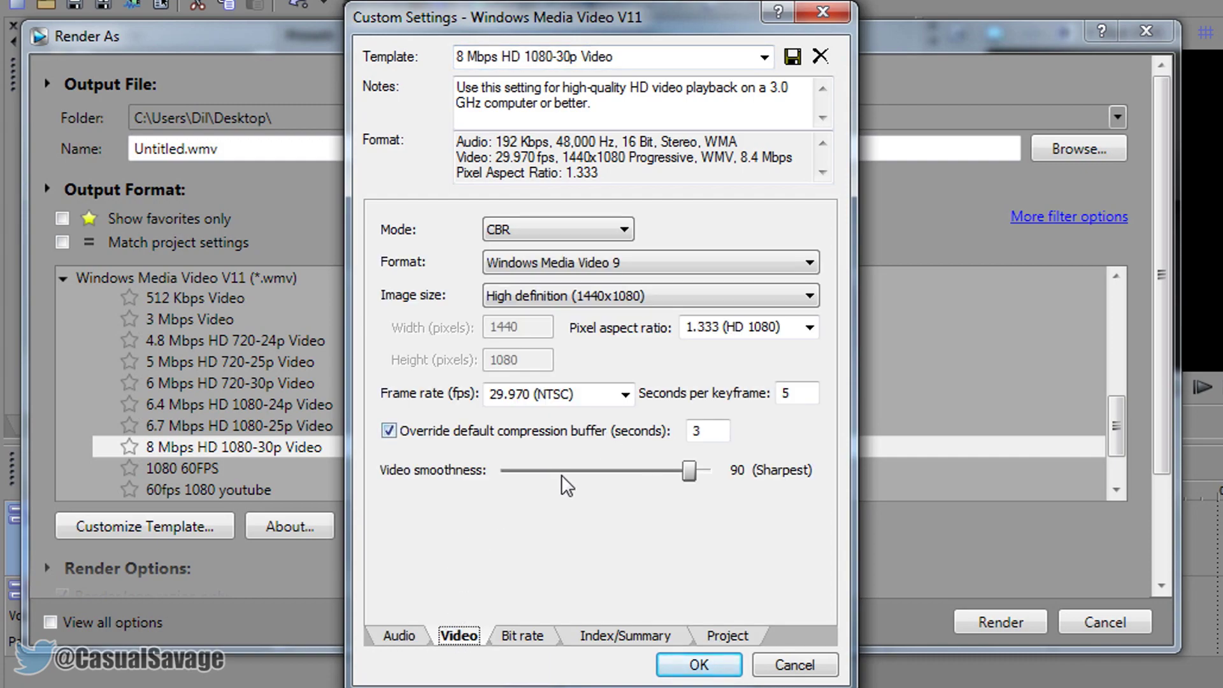
{"action": "left_click_drag", "start_coordinate": [693, 469], "coordinate": [878, 471]}
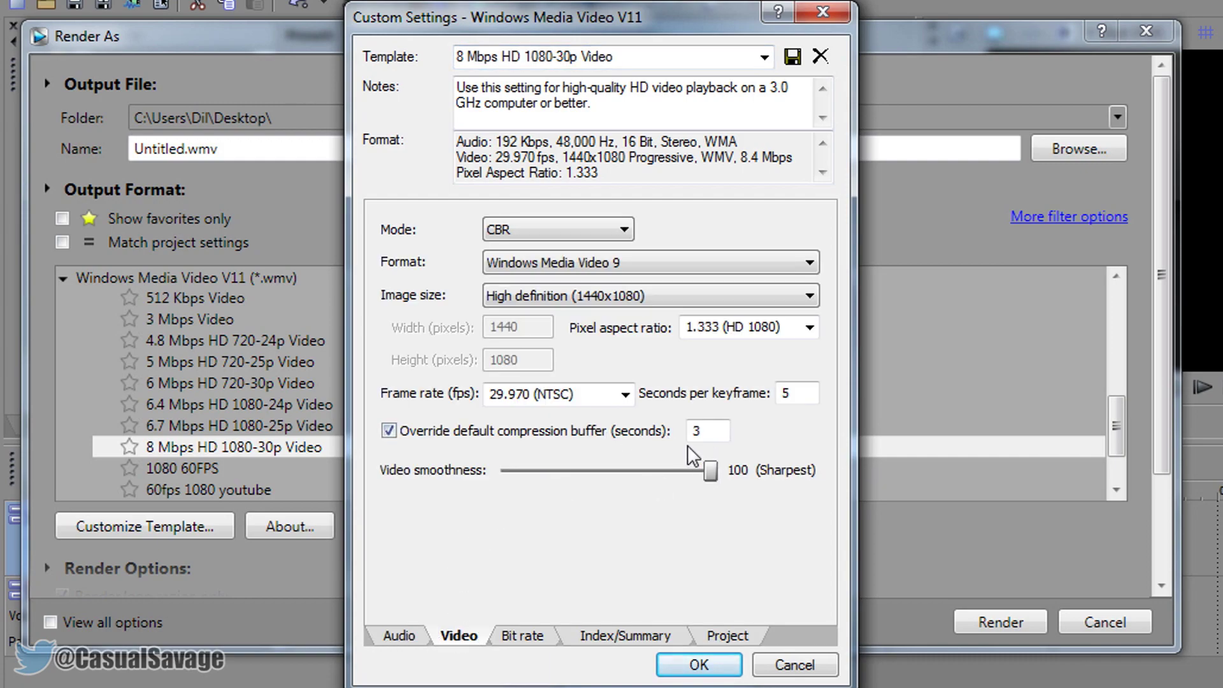
{"action": "left_click", "coordinate": [625, 395]}
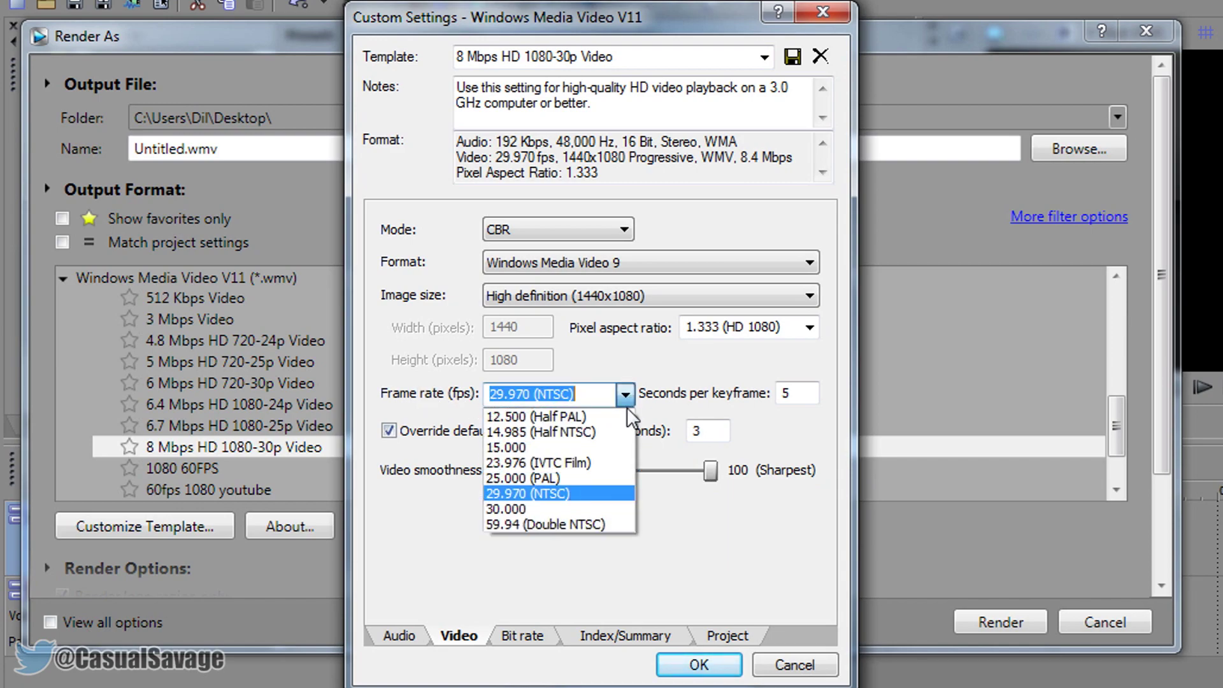
{"action": "left_click", "coordinate": [537, 525]}
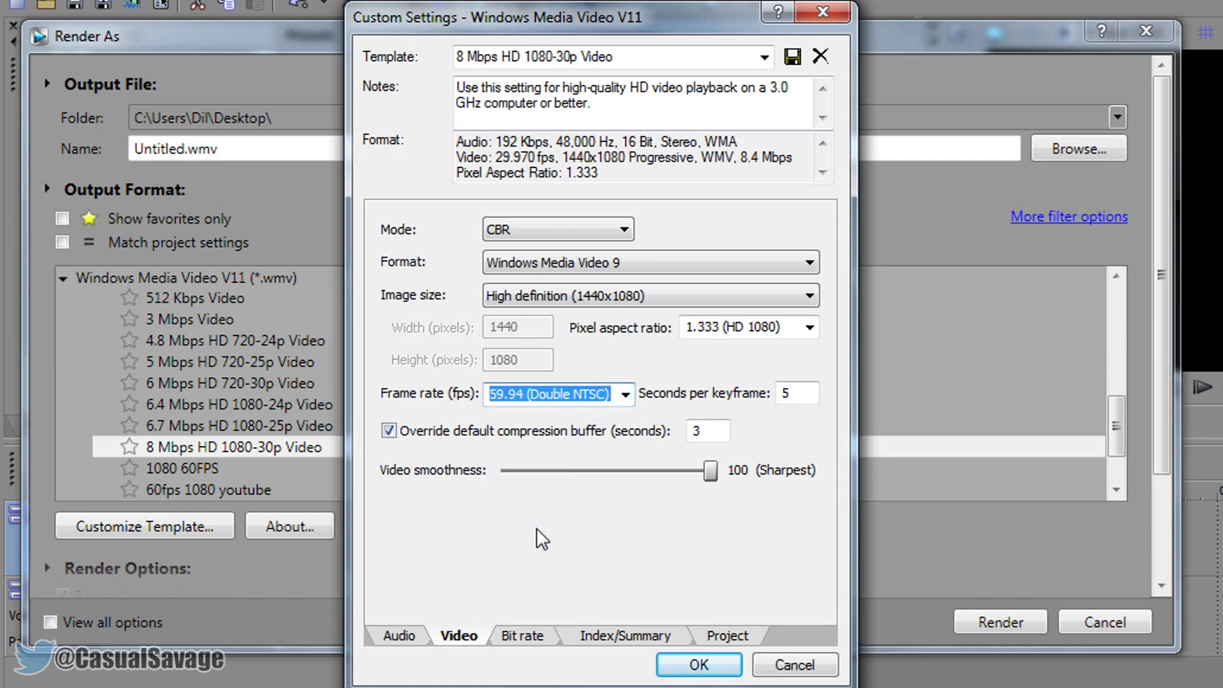
{"action": "left_click", "coordinate": [733, 641]}
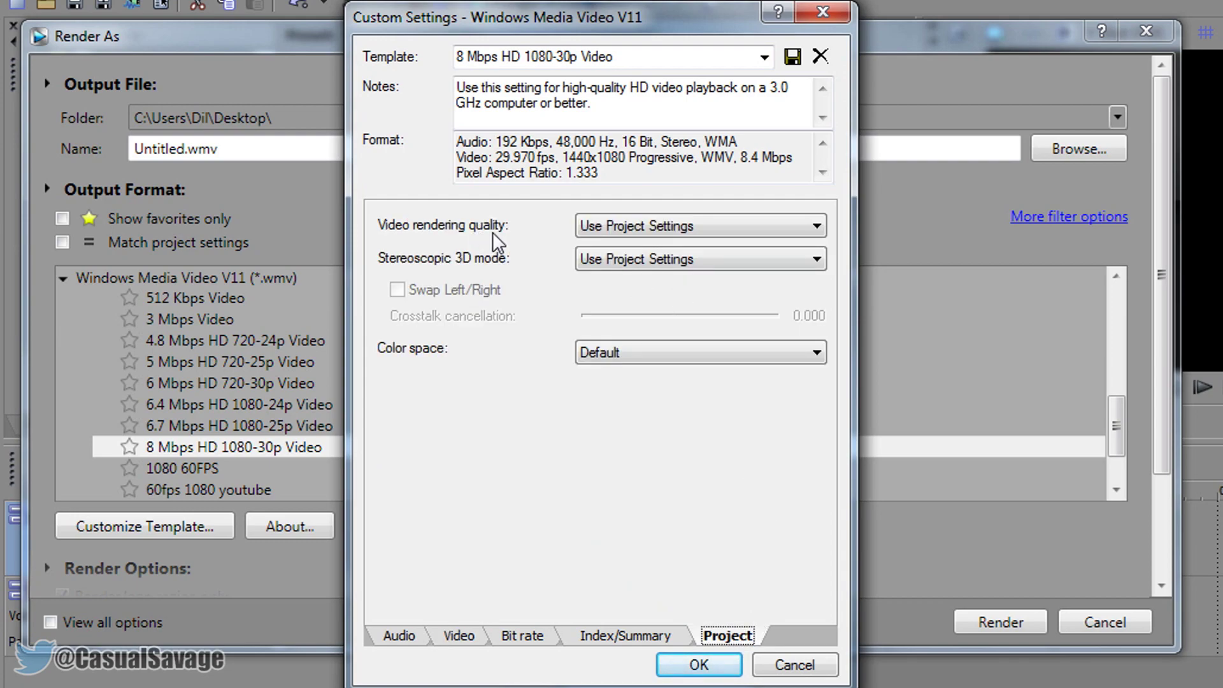
{"action": "left_click", "coordinate": [668, 229]}
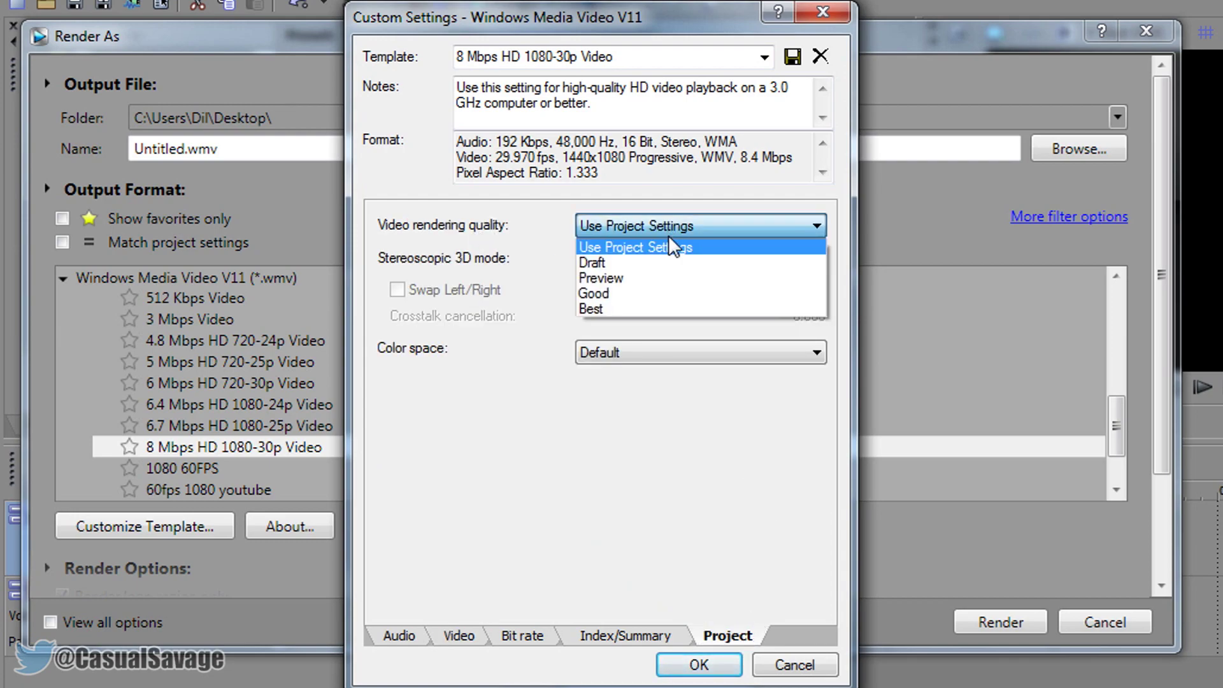
{"action": "left_click", "coordinate": [643, 303]}
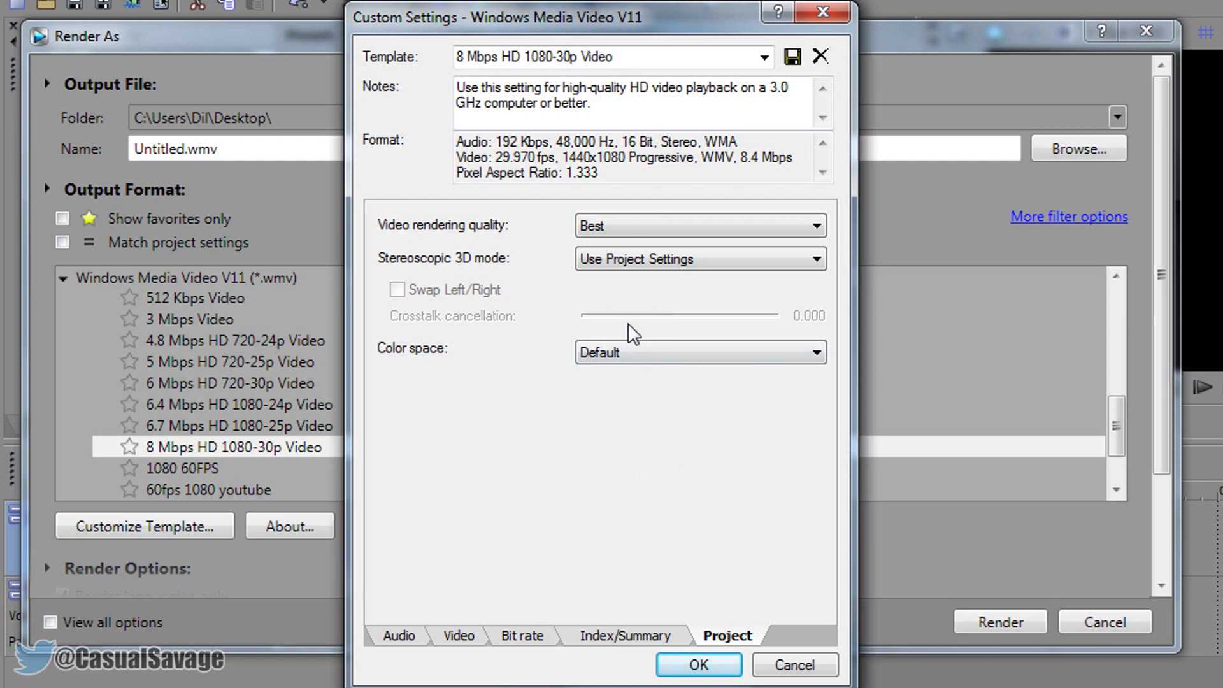
- Rename the template '1080 60fps youtube render', save it and confirm the custom settings
{"action": "left_click", "coordinate": [413, 635]}
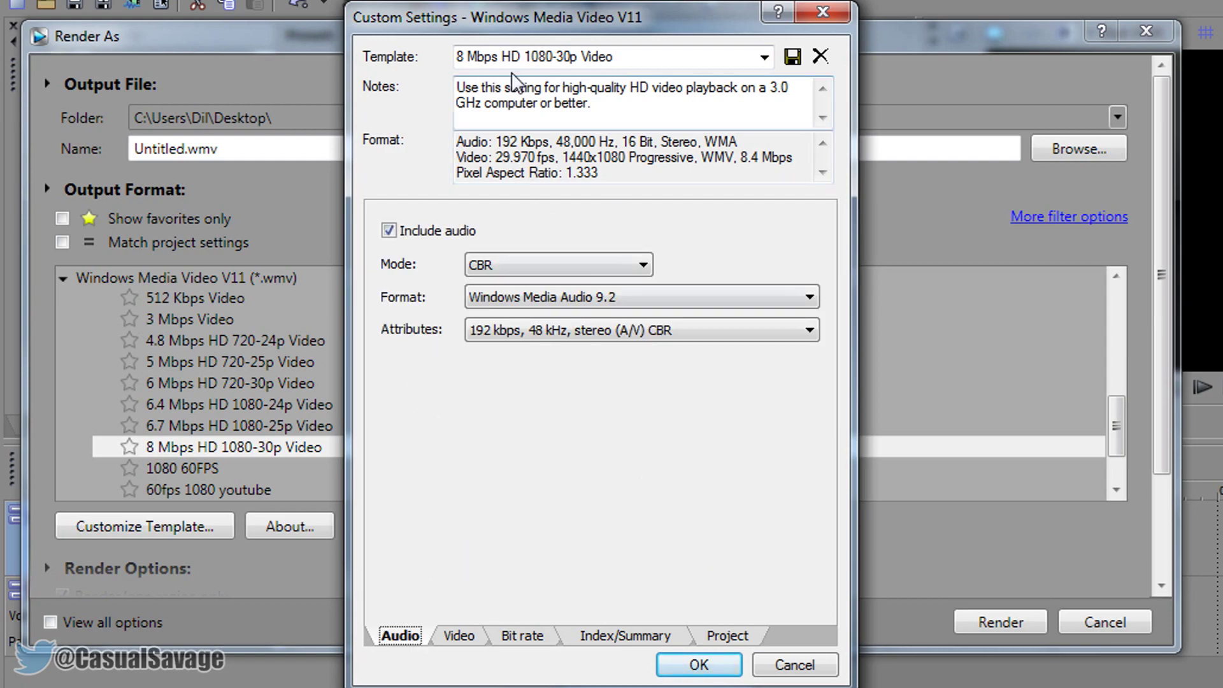
{"action": "left_click_drag", "start_coordinate": [669, 57], "coordinate": [218, 70]}
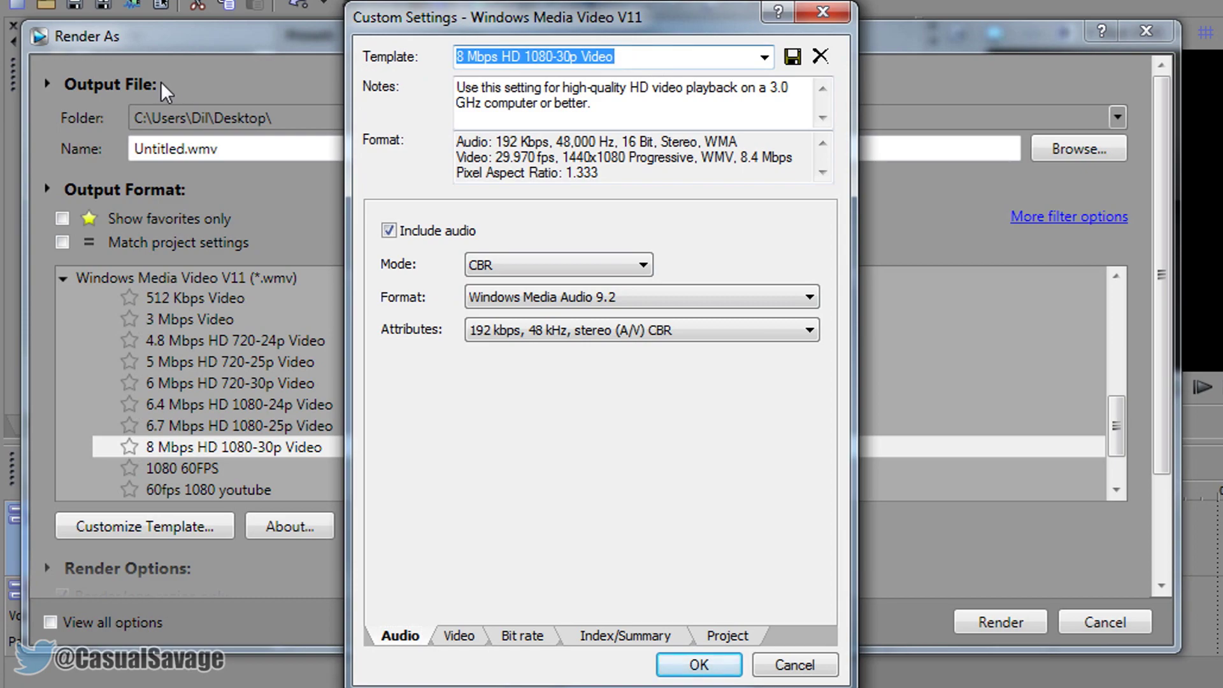
{"action": "type", "text": "1080 60fps youtube render"}
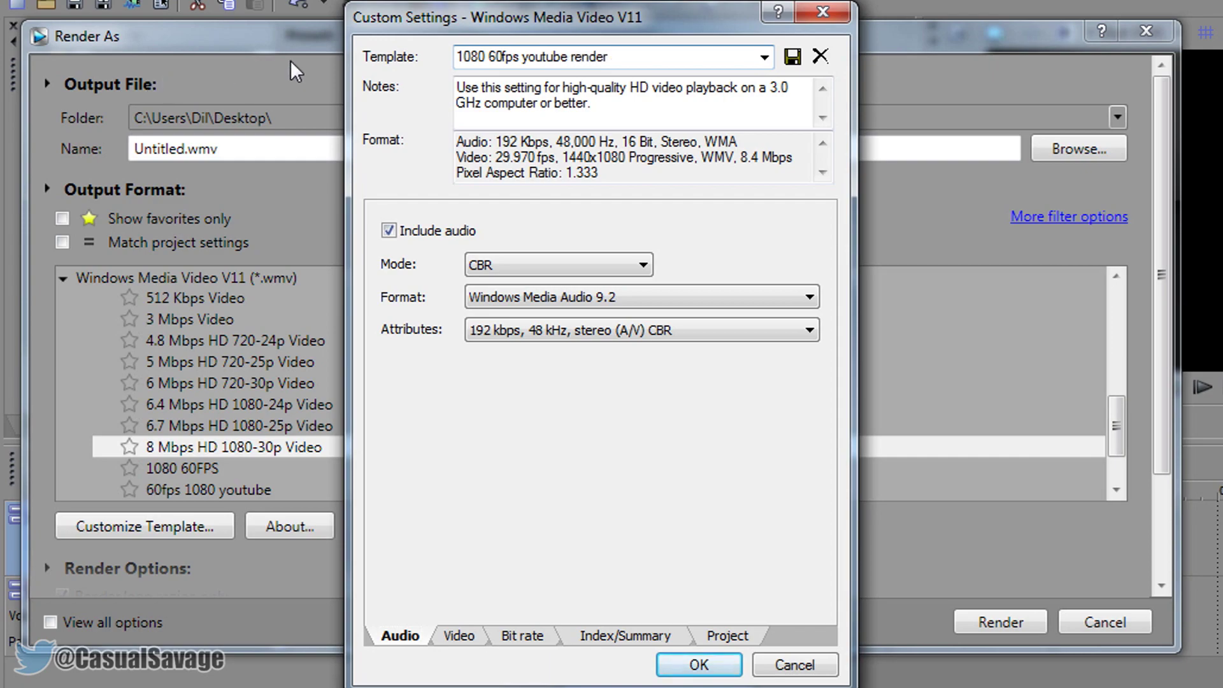
{"action": "left_click", "coordinate": [791, 57]}
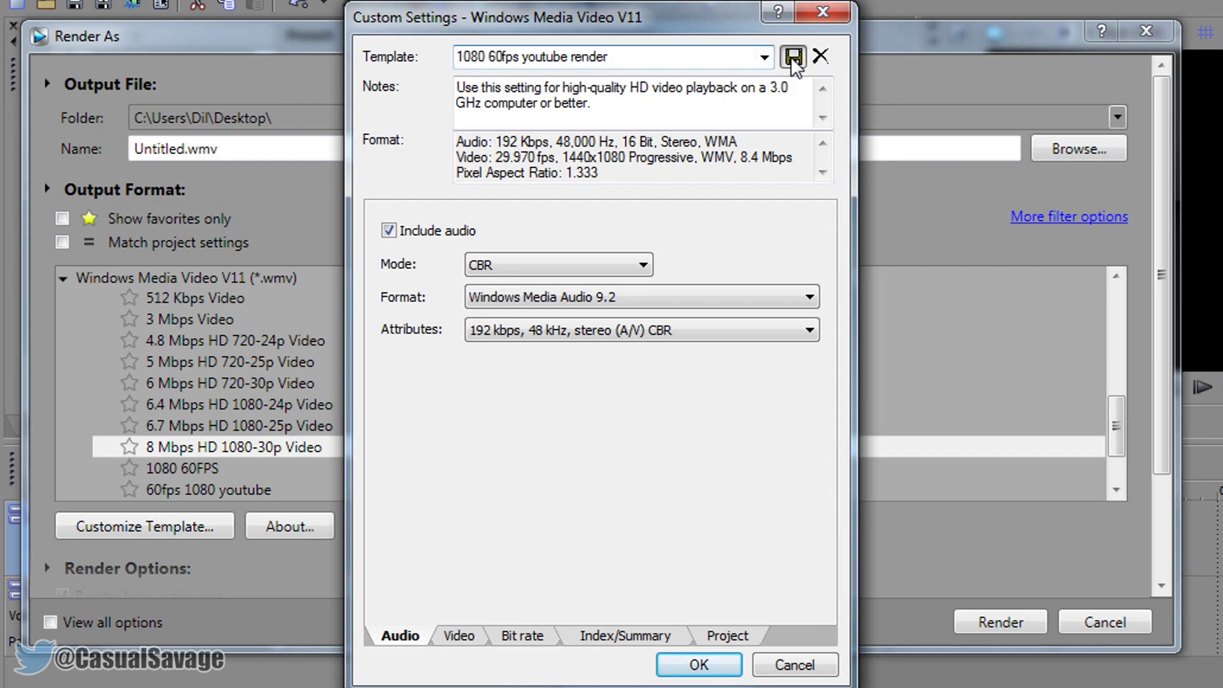
{"action": "left_click", "coordinate": [700, 663]}
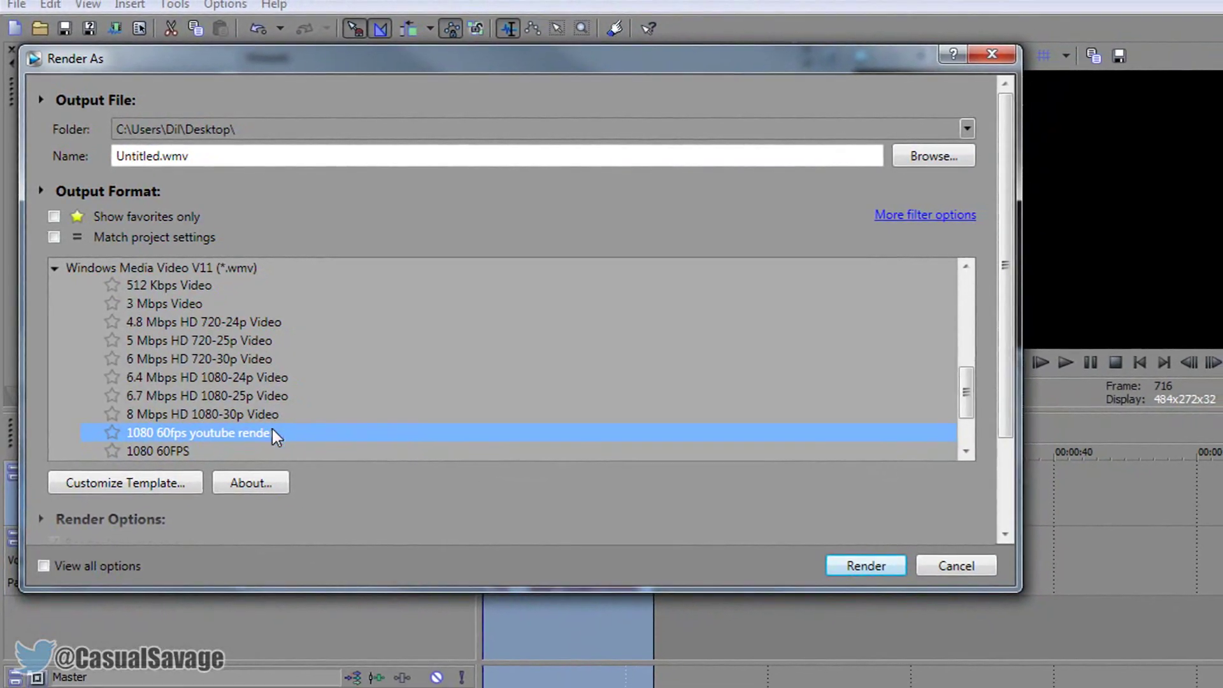
- Name the output file '1080 60fps render.wmv' and start rendering
{"action": "left_click_drag", "start_coordinate": [195, 156], "coordinate": [111, 191]}
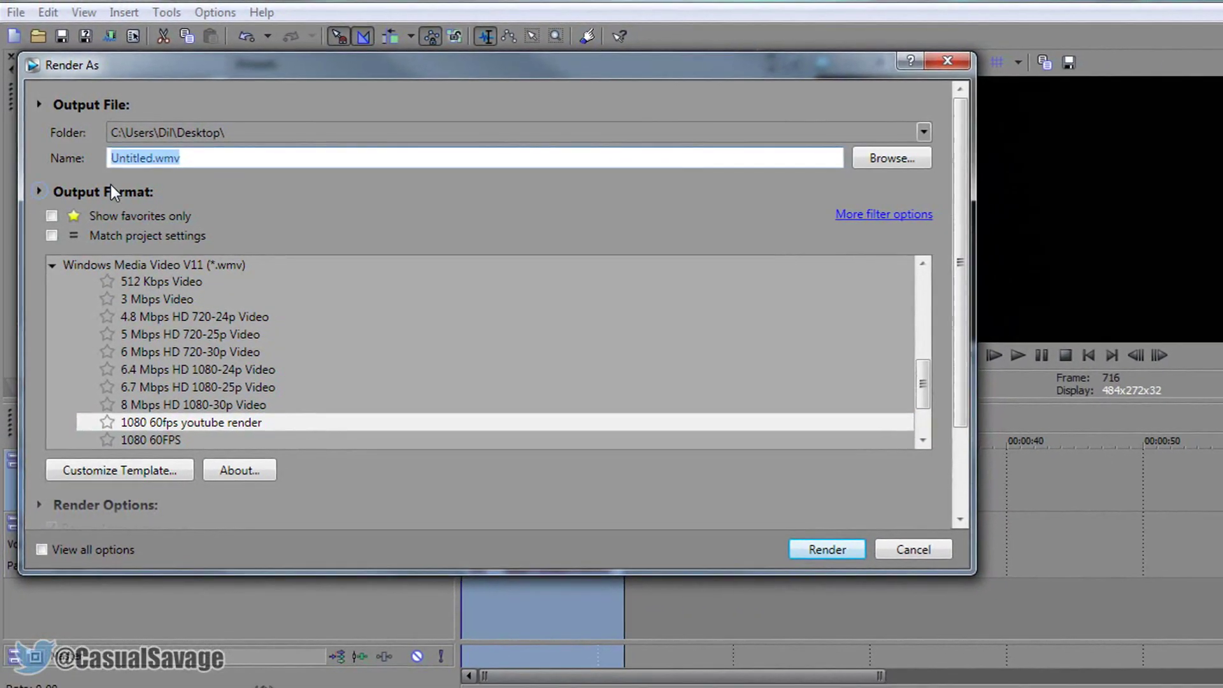
{"action": "type", "text": "1010"}
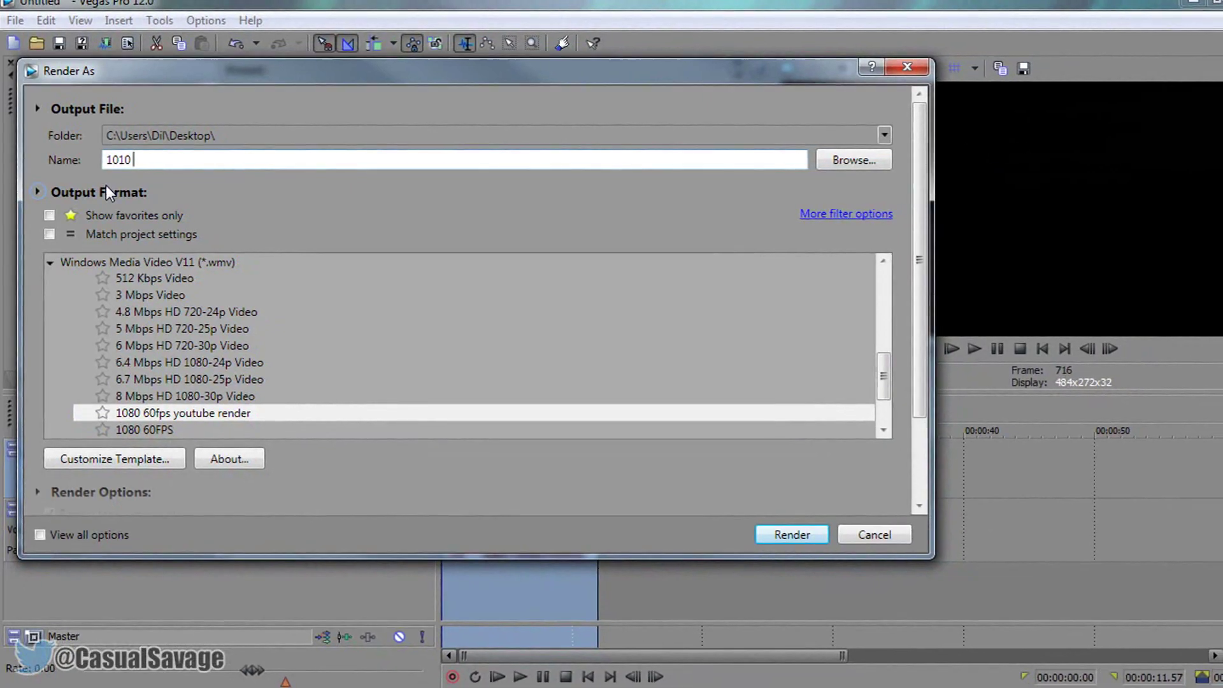
{"action": "key", "text": "BackSpace"}
{"action": "key", "text": "BackSpace"}
{"action": "key", "text": "BackSpace"}
{"action": "type", "text": "080"}
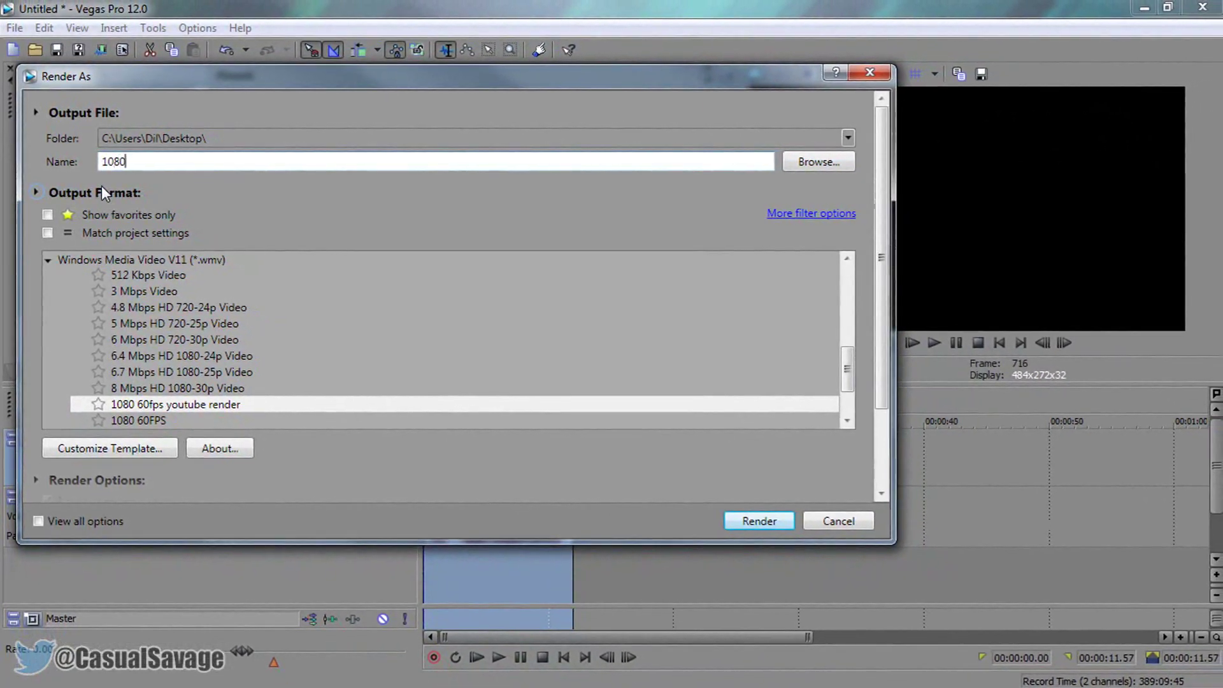
{"action": "type", "text": " 60"}
{"action": "type", "text": "fps rend"}
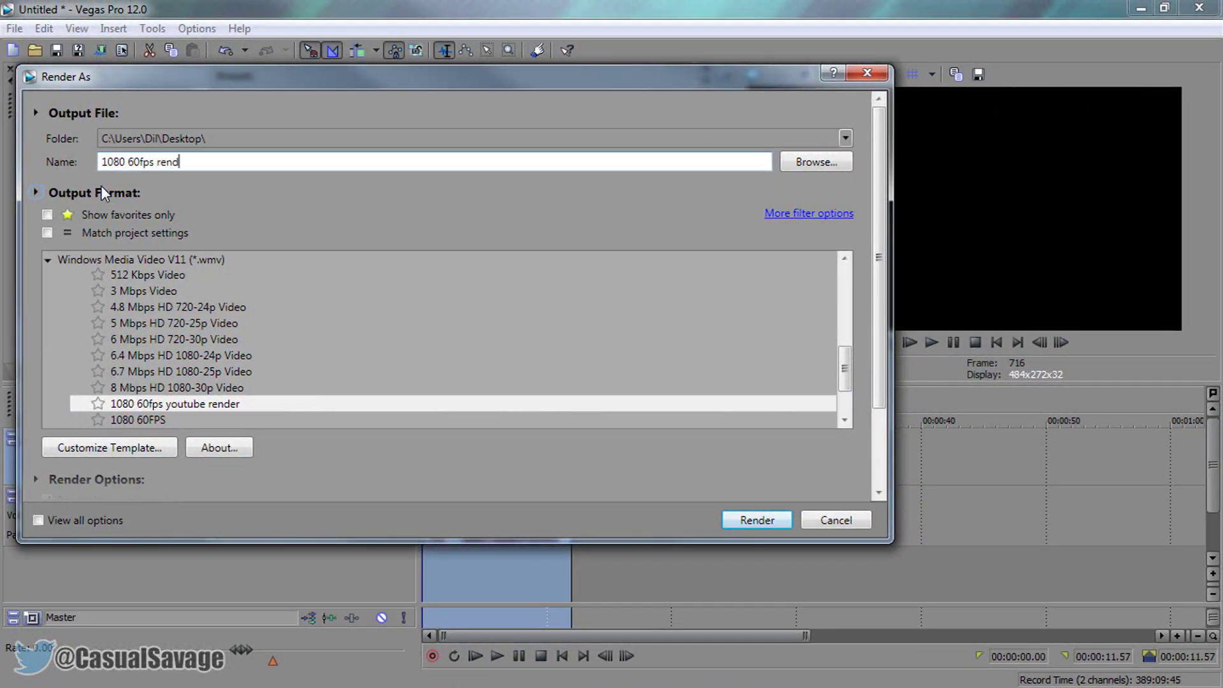
{"action": "type", "text": "er"}
{"action": "key", "text": "Return"}
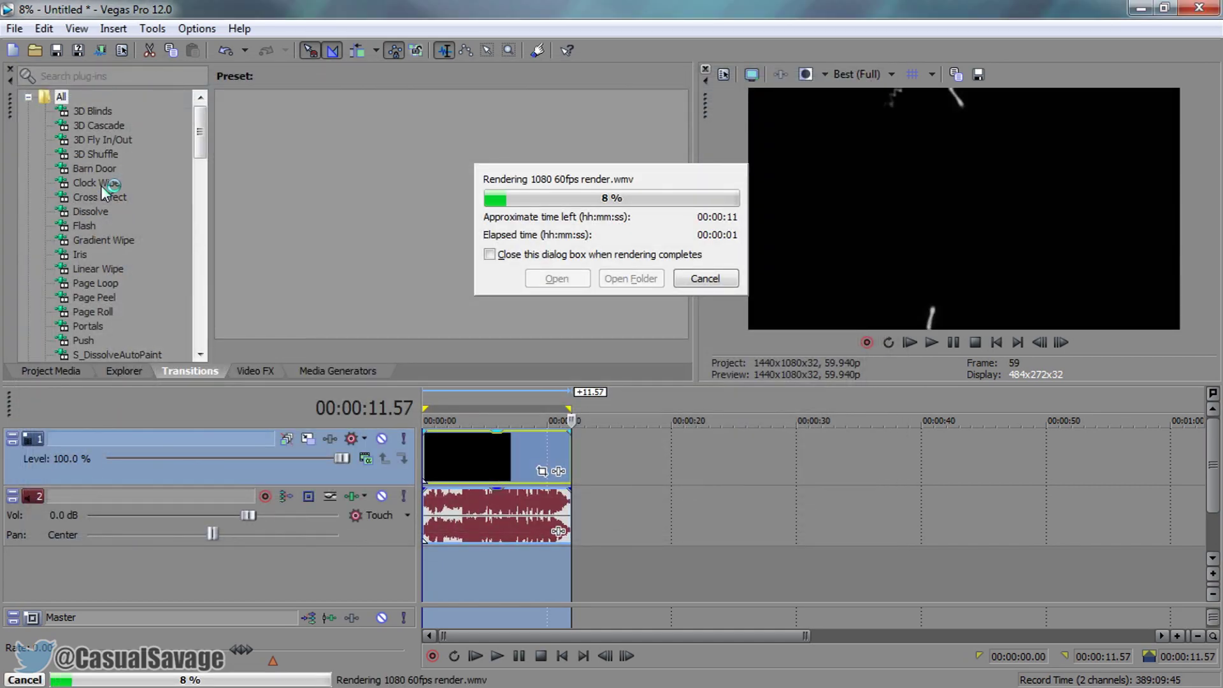